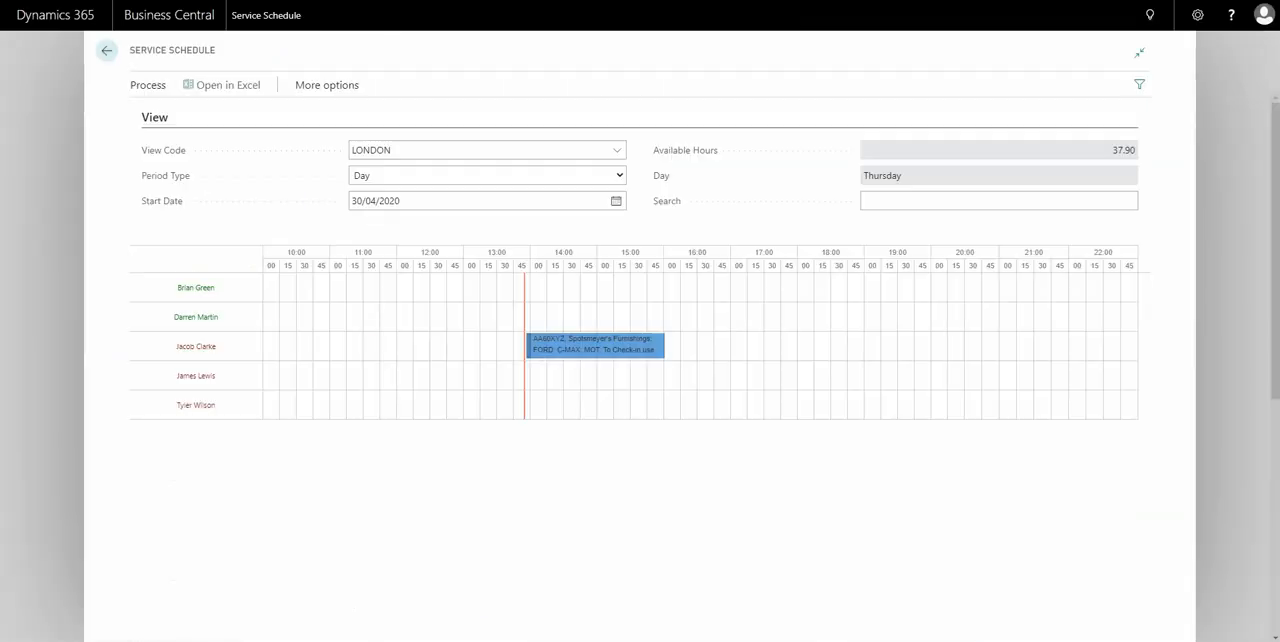
# Open the jobsheet of the Spotsmeyer's Furnishings MOT booking from the schedule and view its lines and invoicing details.
pyautogui.rightClick(614, 349)
pyautogui.click(642, 356)
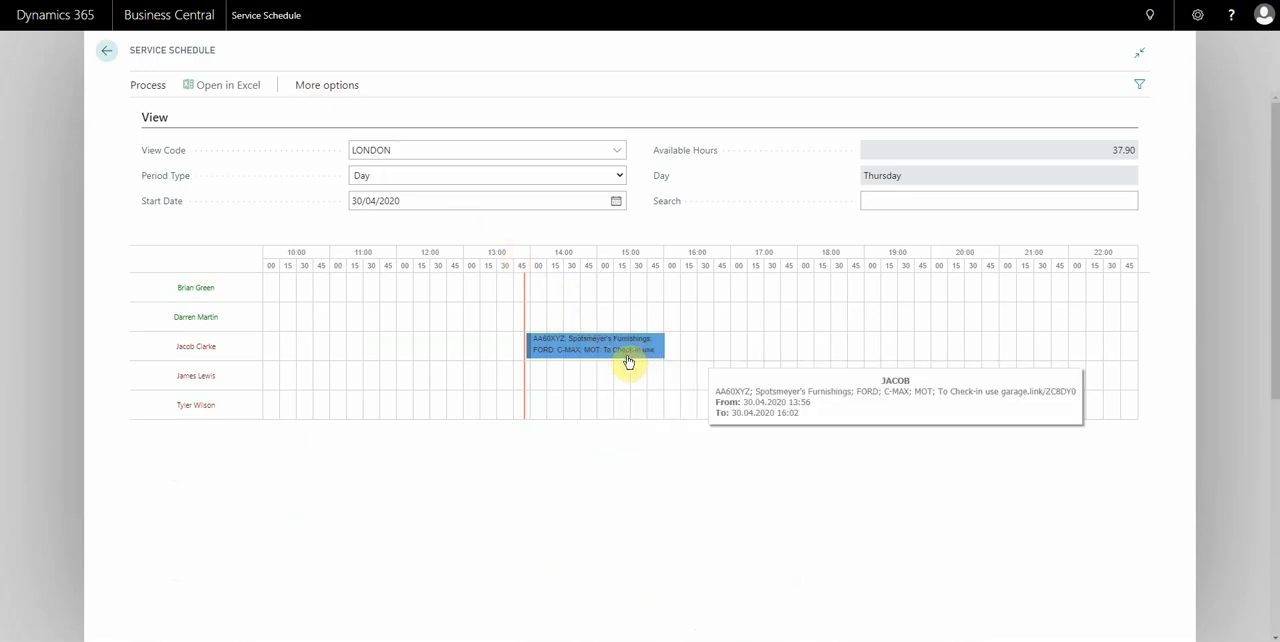
pyautogui.scroll(-5, 570, 345)
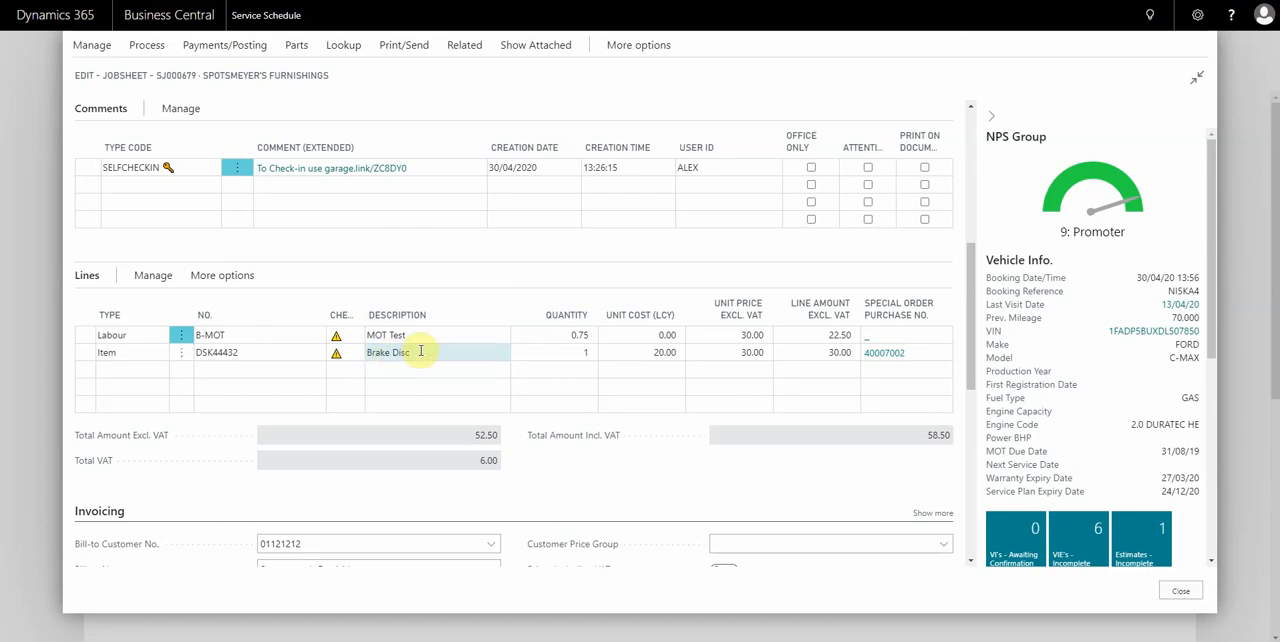
pyautogui.scroll(-2, 216, 352)
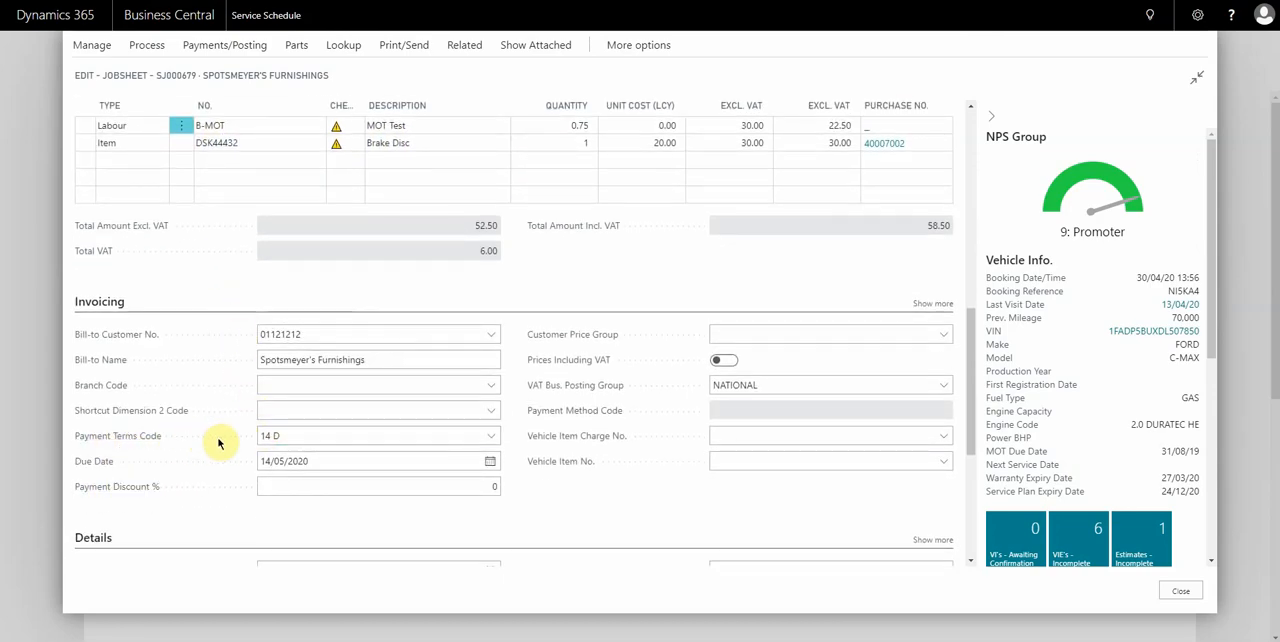
# Preview the jobsheet's printed invoice at page width, highlight the brake disc's part number and the due date, and close the preview.
pyautogui.click(410, 47)
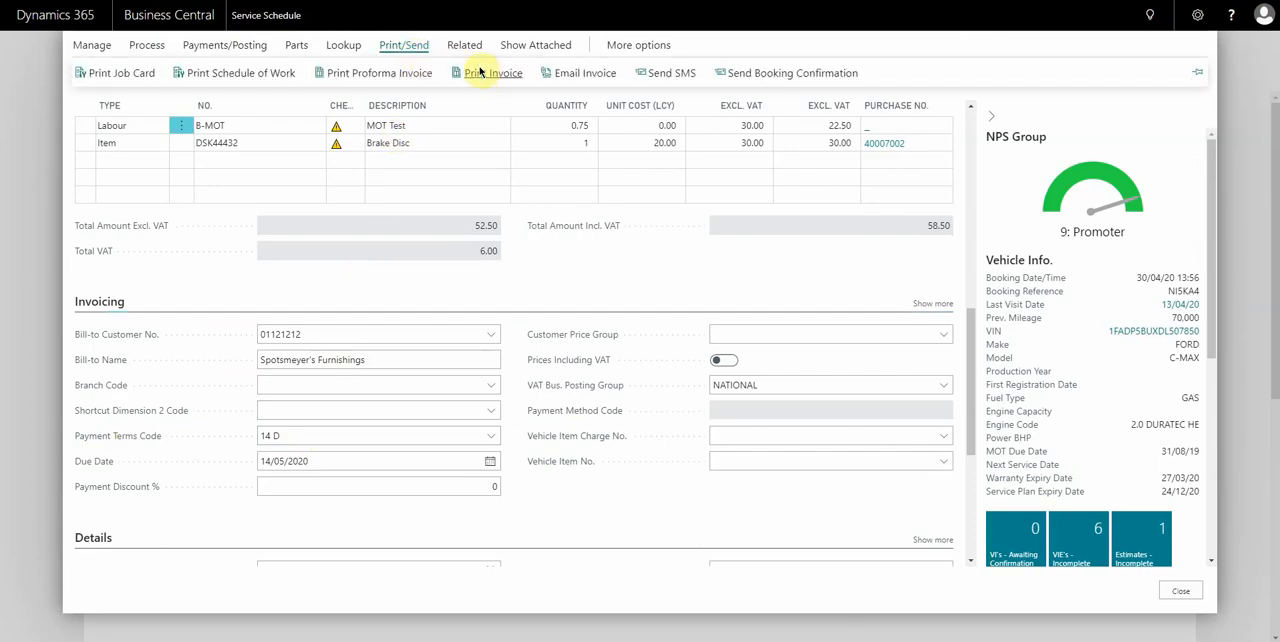
pyautogui.click(499, 75)
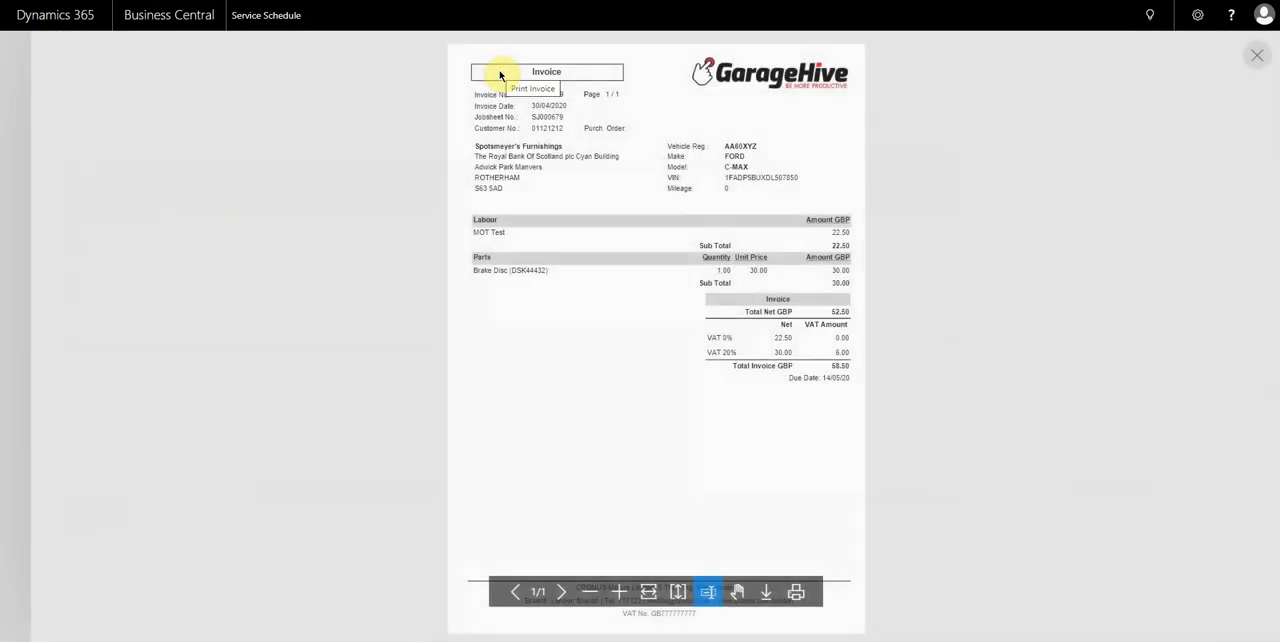
pyautogui.click(648, 592)
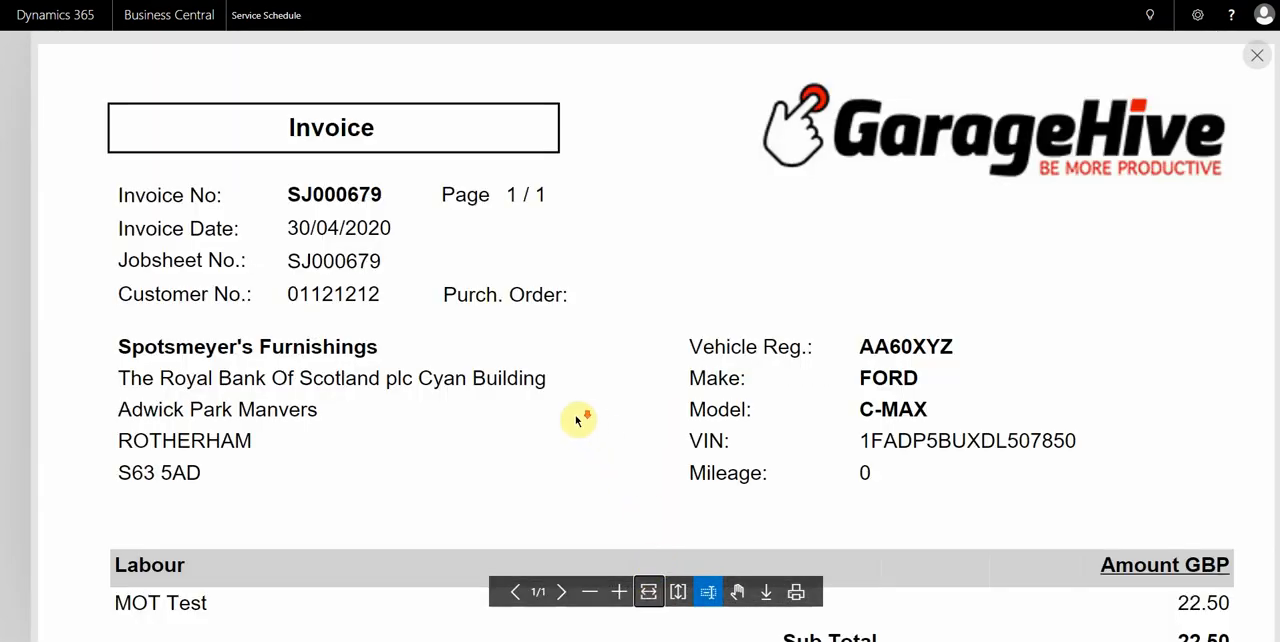
pyautogui.scroll(-5, 580, 417)
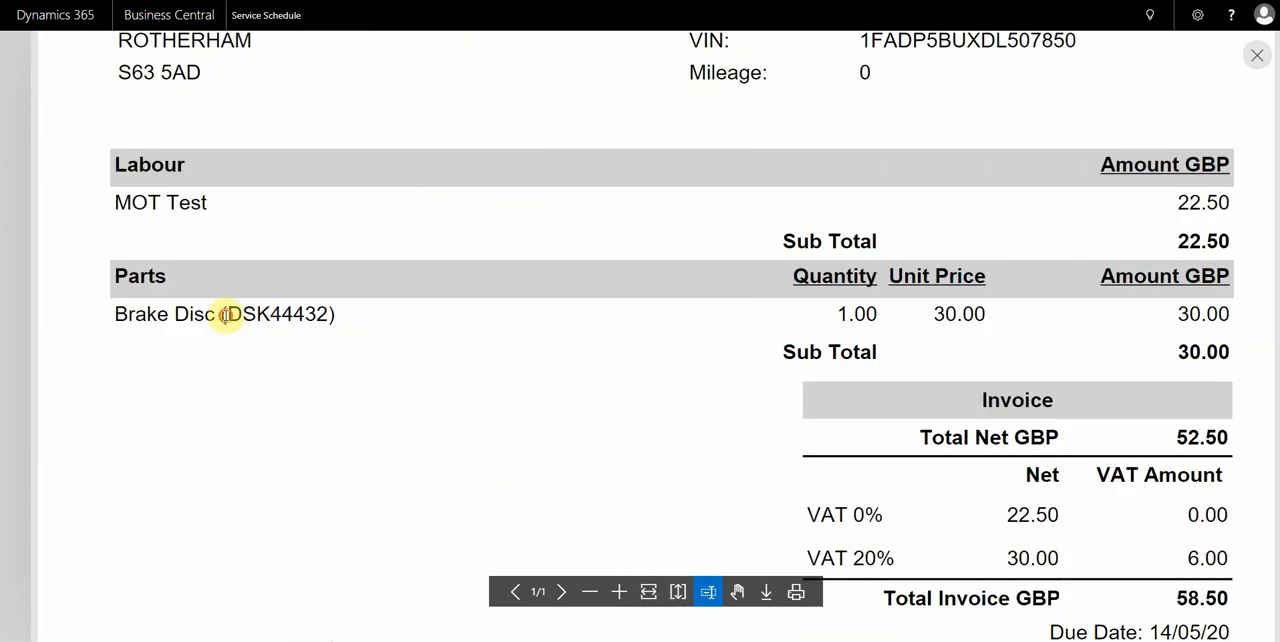
pyautogui.moveTo(226, 314); pyautogui.dragTo(330, 315)
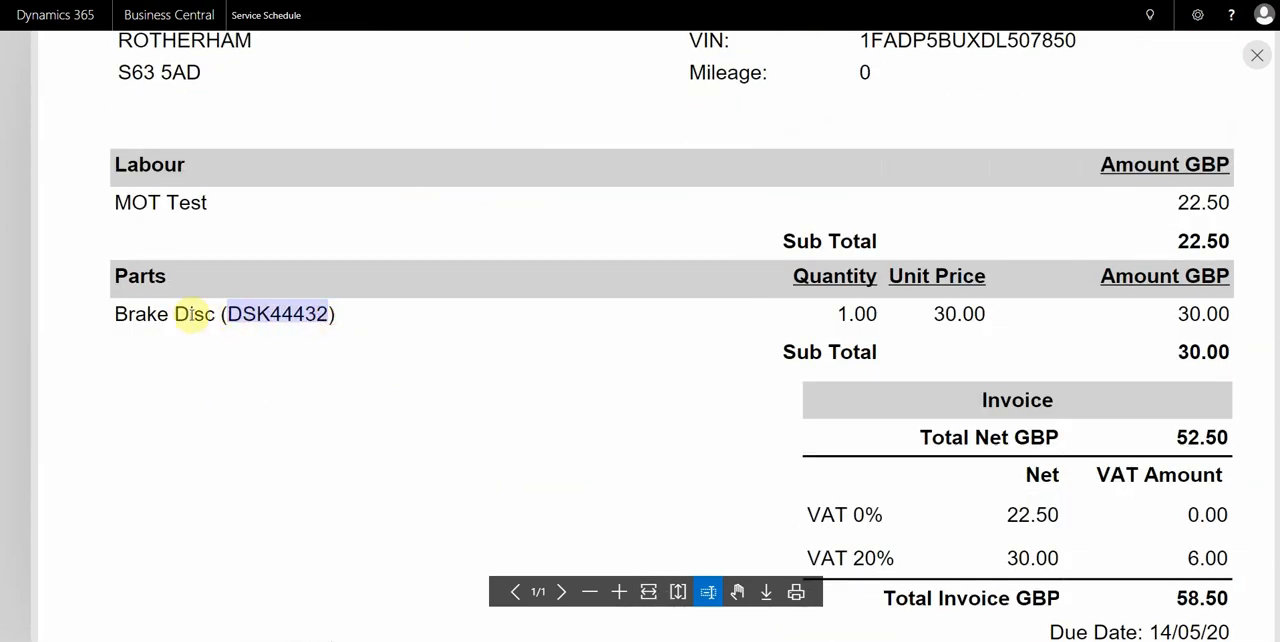
pyautogui.scroll(-2, 200, 310)
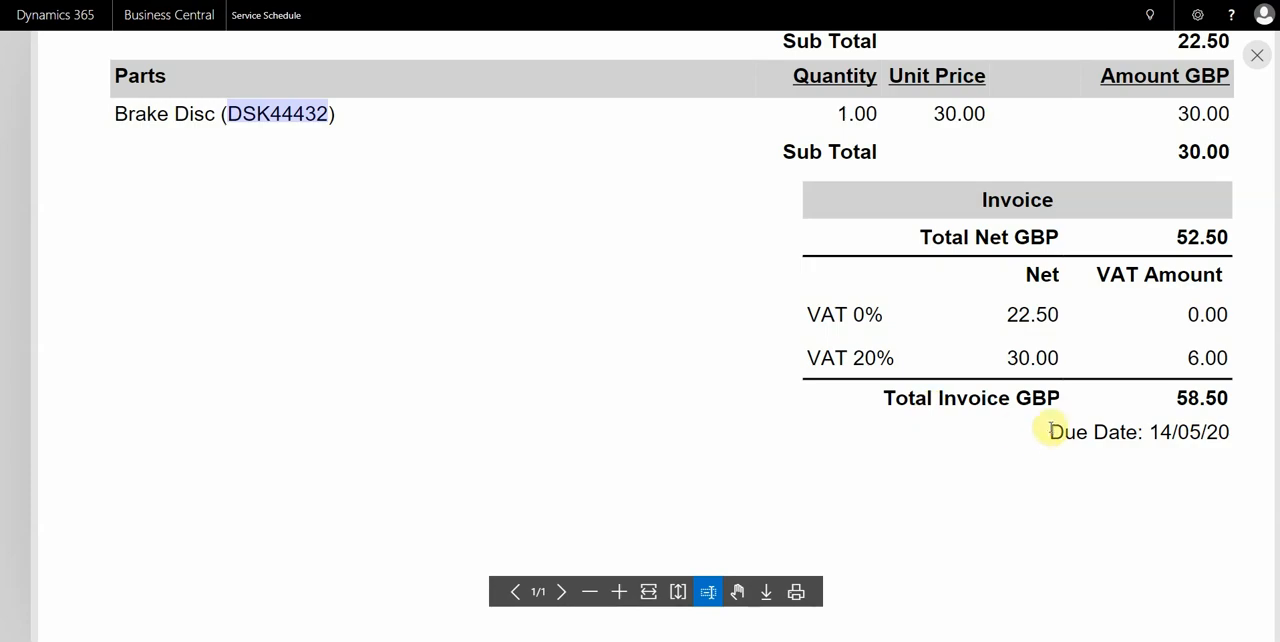
pyautogui.moveTo(1050, 431); pyautogui.dragTo(1230, 433)
pyautogui.click(24, 238)
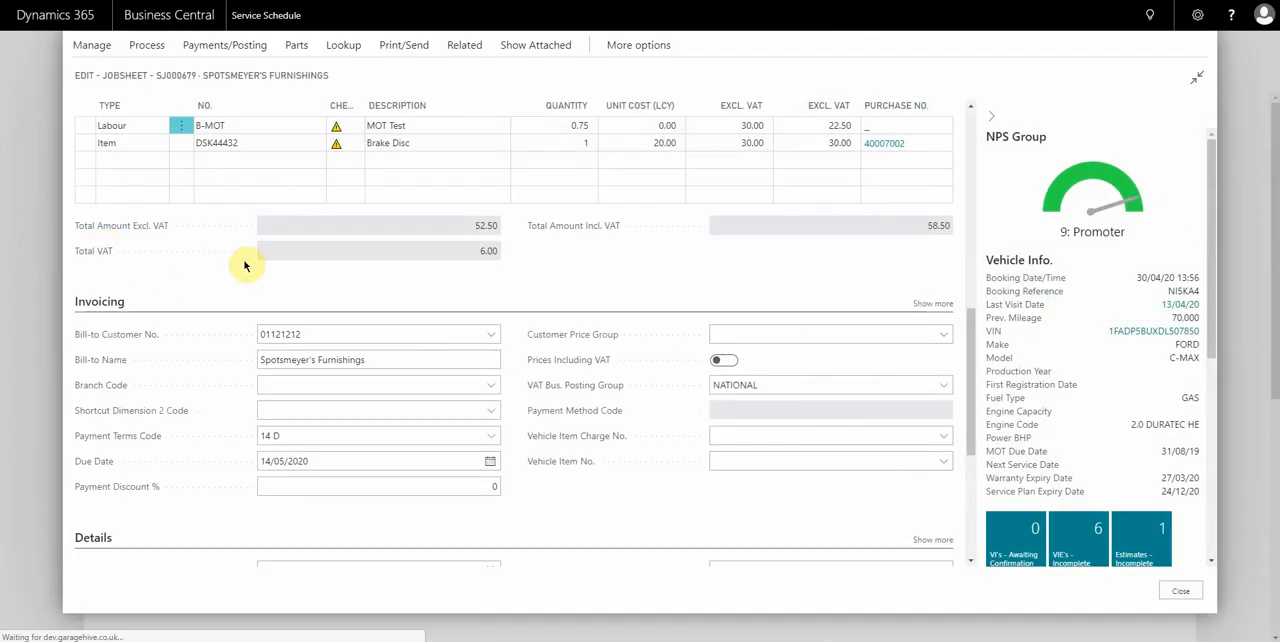
# Switch to the Garage Hive What's New page and highlight the 5th April 2020 entry about automatically sending booking confirmations.
pyautogui.click(303, 270)
pyautogui.scroll(-2, 318, 271)
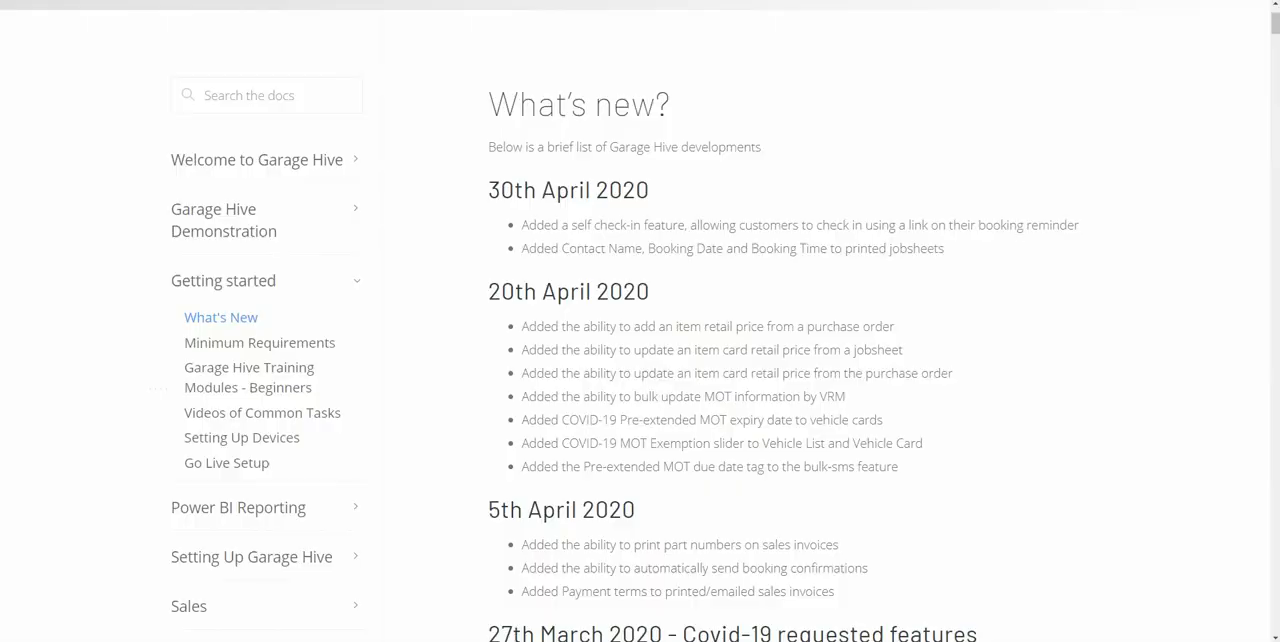
pyautogui.scroll(-3, 603, 374)
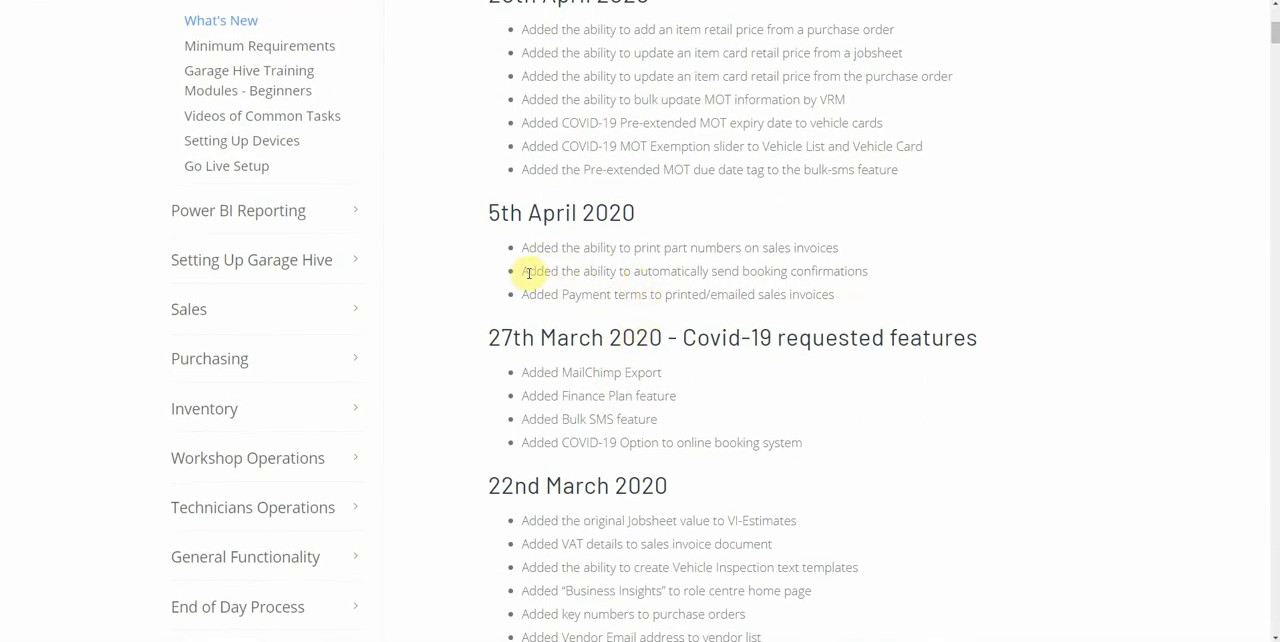
pyautogui.moveTo(523, 271); pyautogui.dragTo(870, 275)
pyautogui.scroll(3, 871, 271)
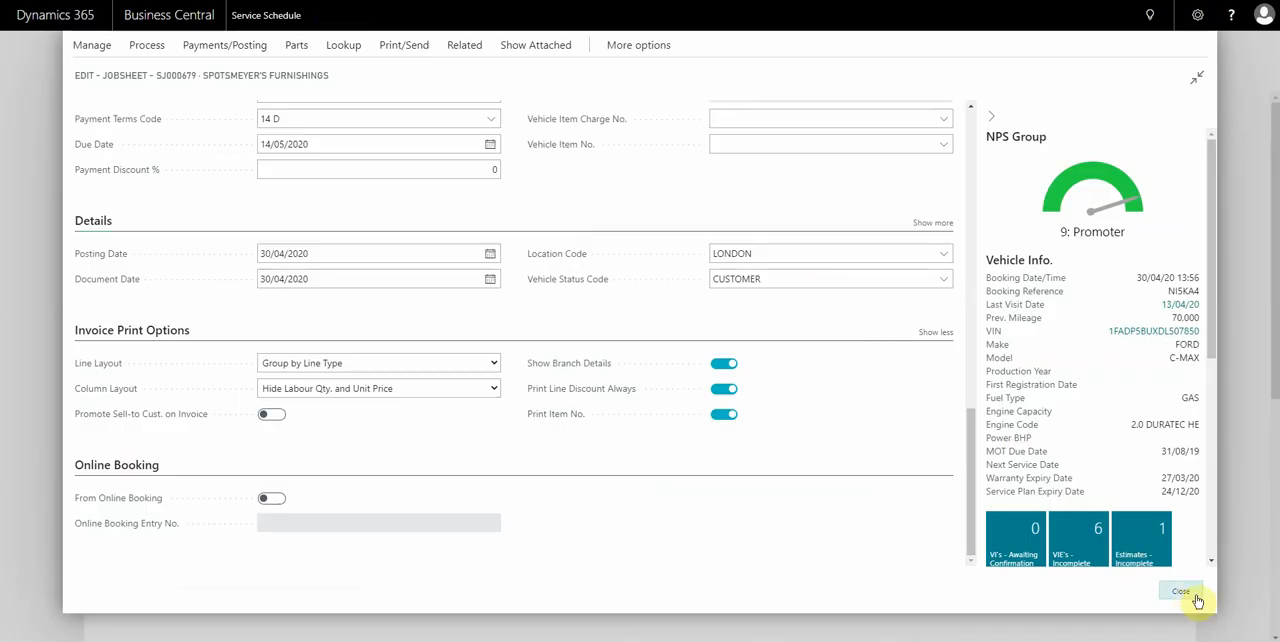
# Close the jobsheet and allocate an MOT Test in the third technician's row from about 16:15 to 18:30.
pyautogui.click(1195, 596)
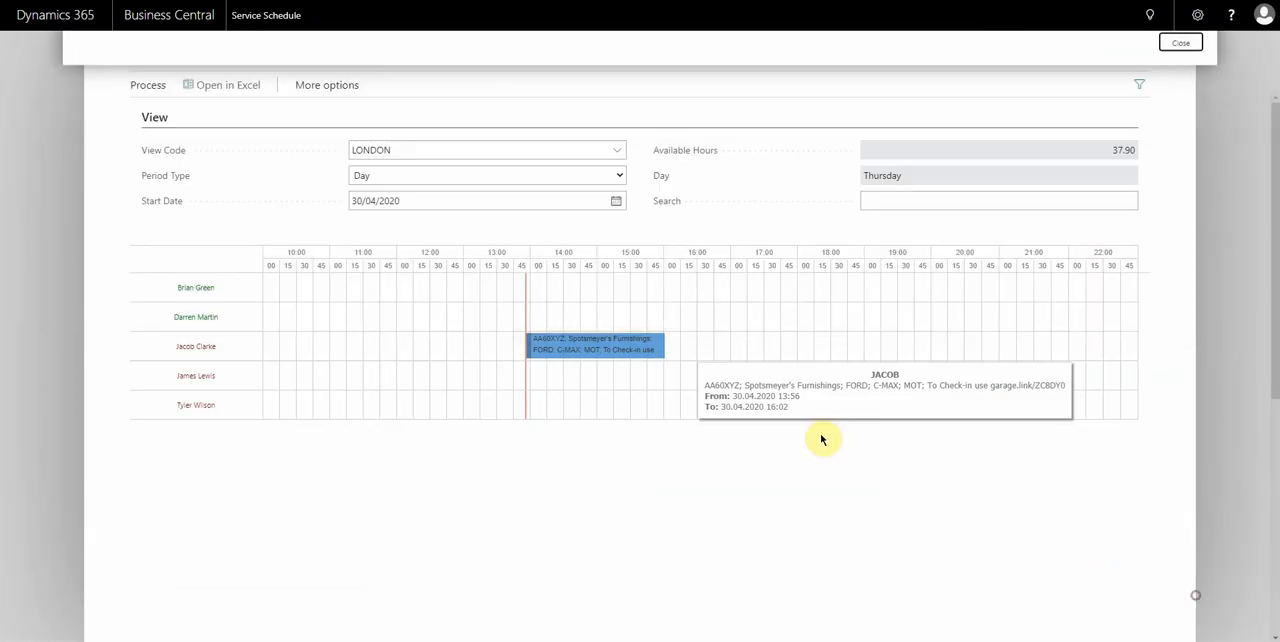
pyautogui.moveTo(677, 349); pyautogui.dragTo(836, 346)
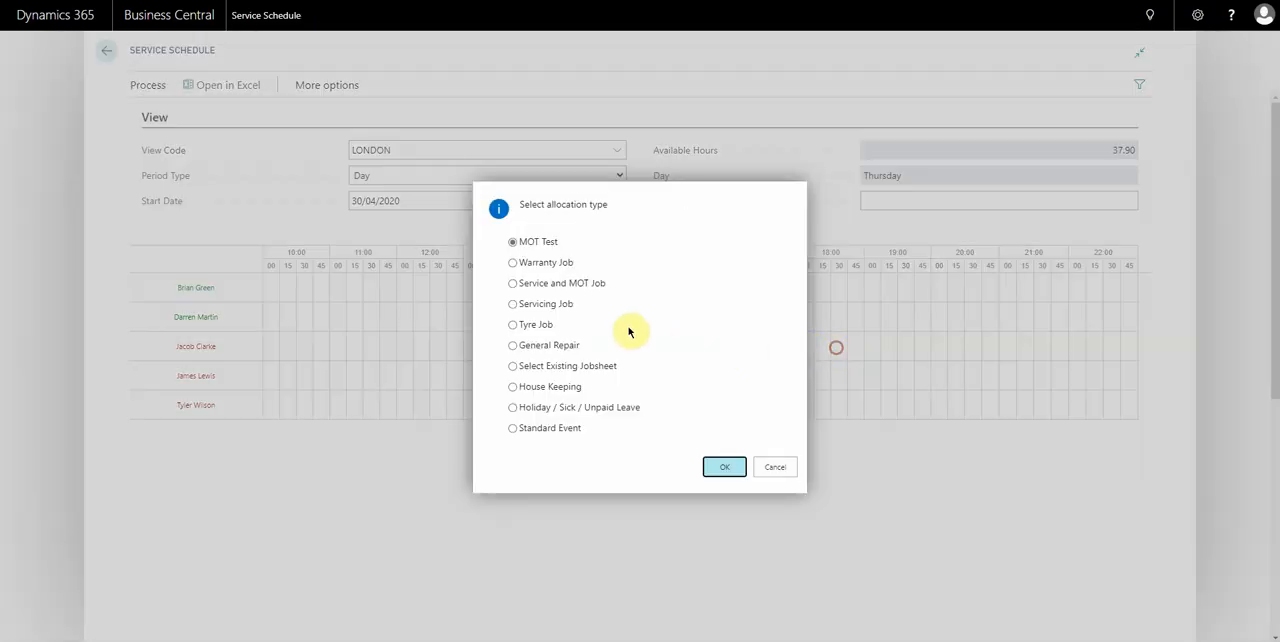
pyautogui.click(723, 466)
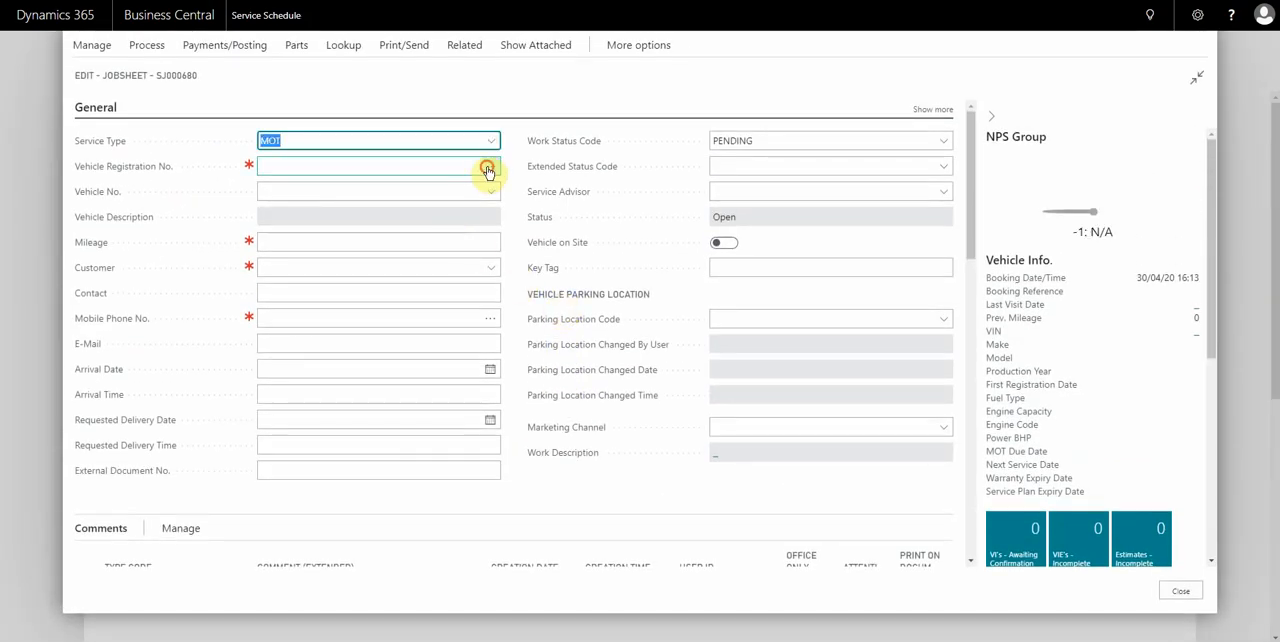
# Select vehicle AA60XYZ for the new MOT jobsheet and accept the notice about its other documents.
pyautogui.click(490, 166)
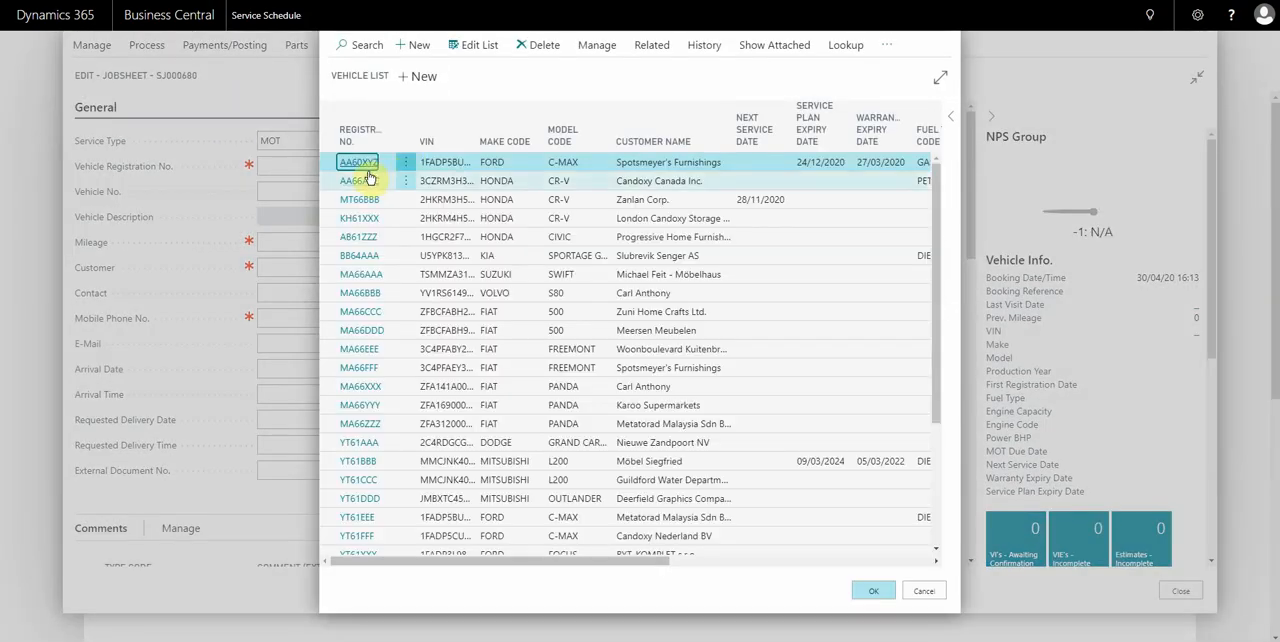
pyautogui.doubleClick(360, 166)
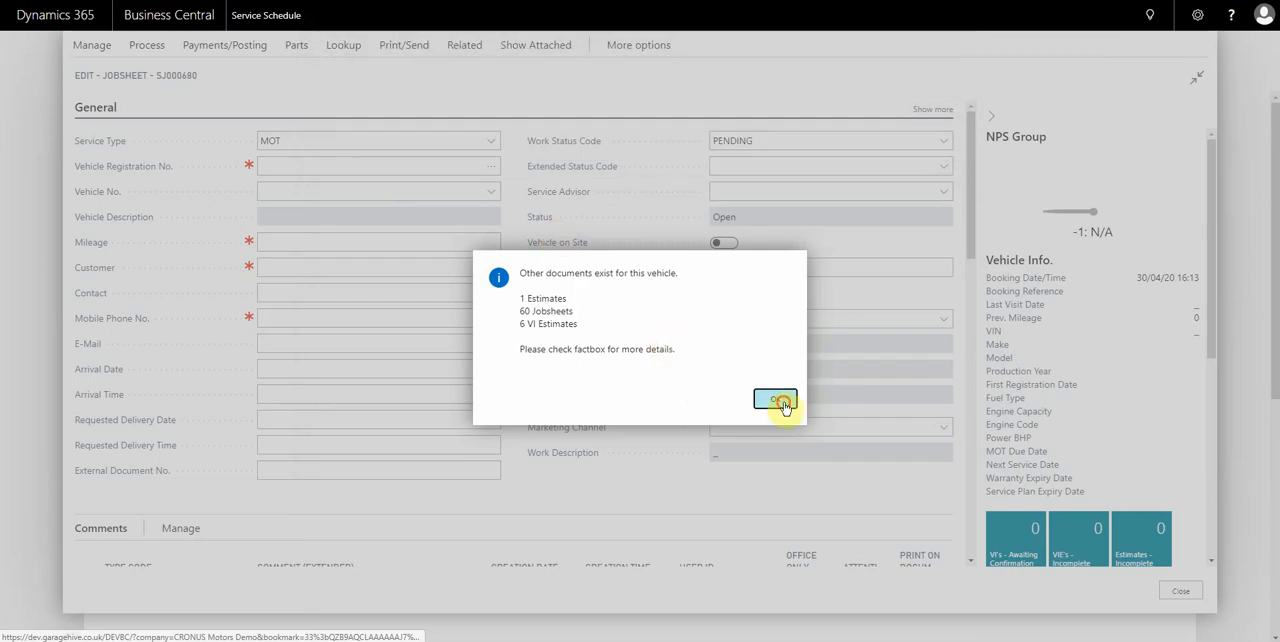
pyautogui.click(777, 400)
pyautogui.click(724, 374)
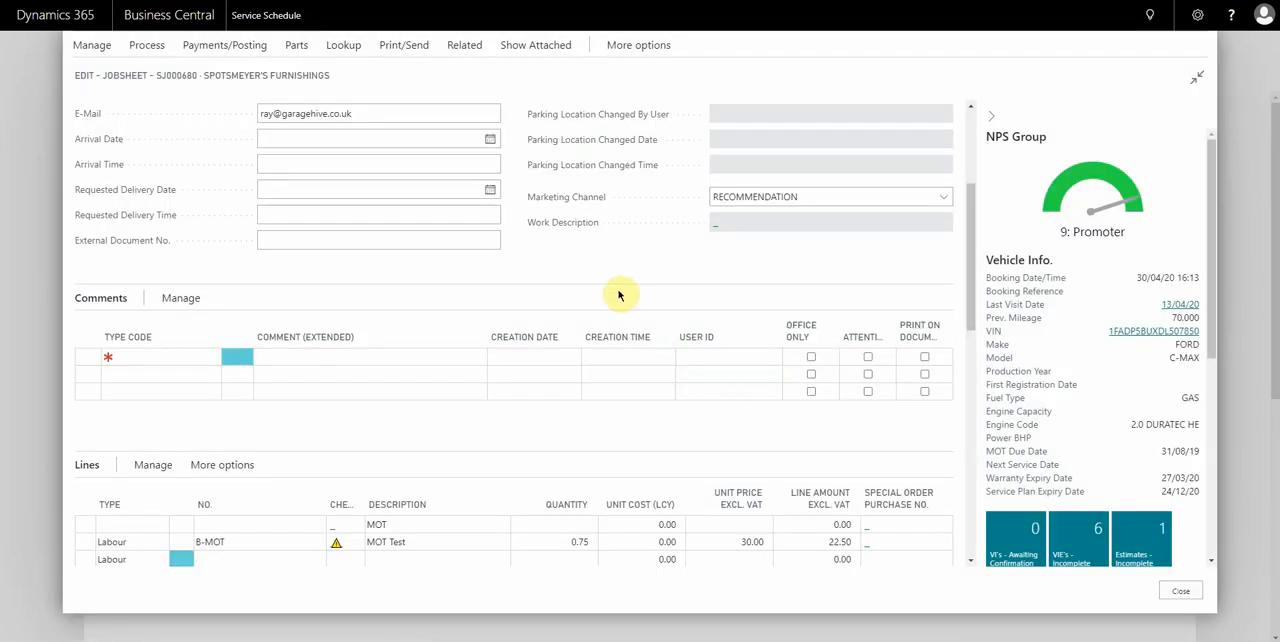
# Close the new jobsheet and decline sending the booking confirmation.
pyautogui.scroll(1, 588, 278)
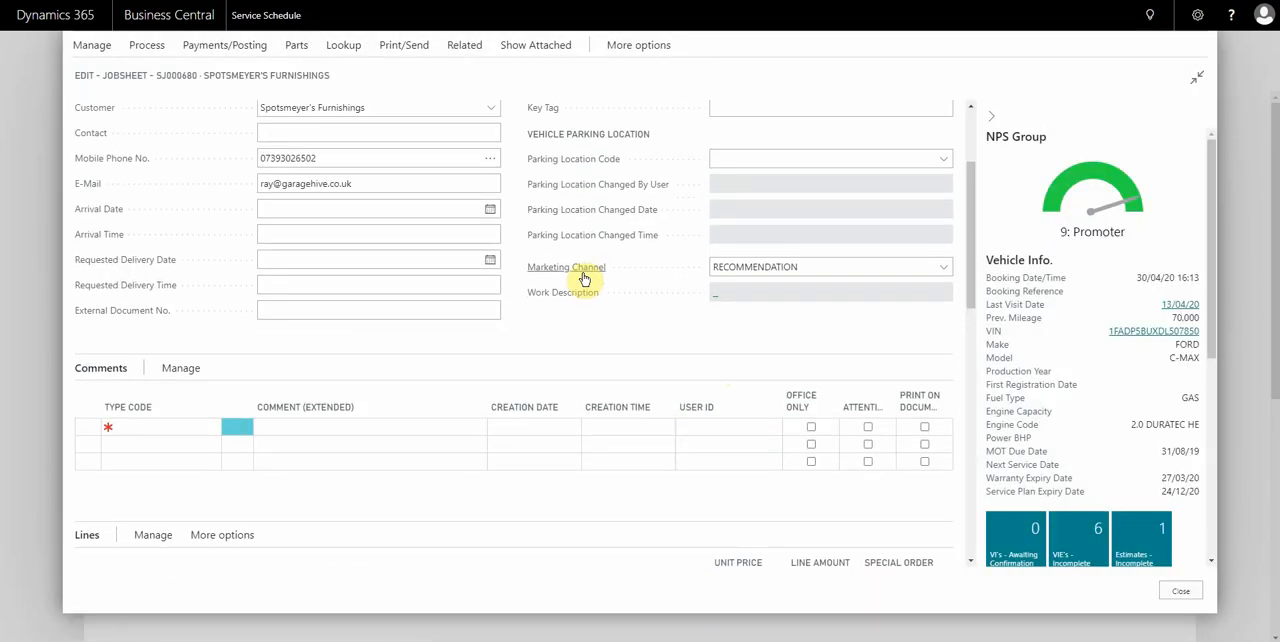
pyautogui.click(1181, 594)
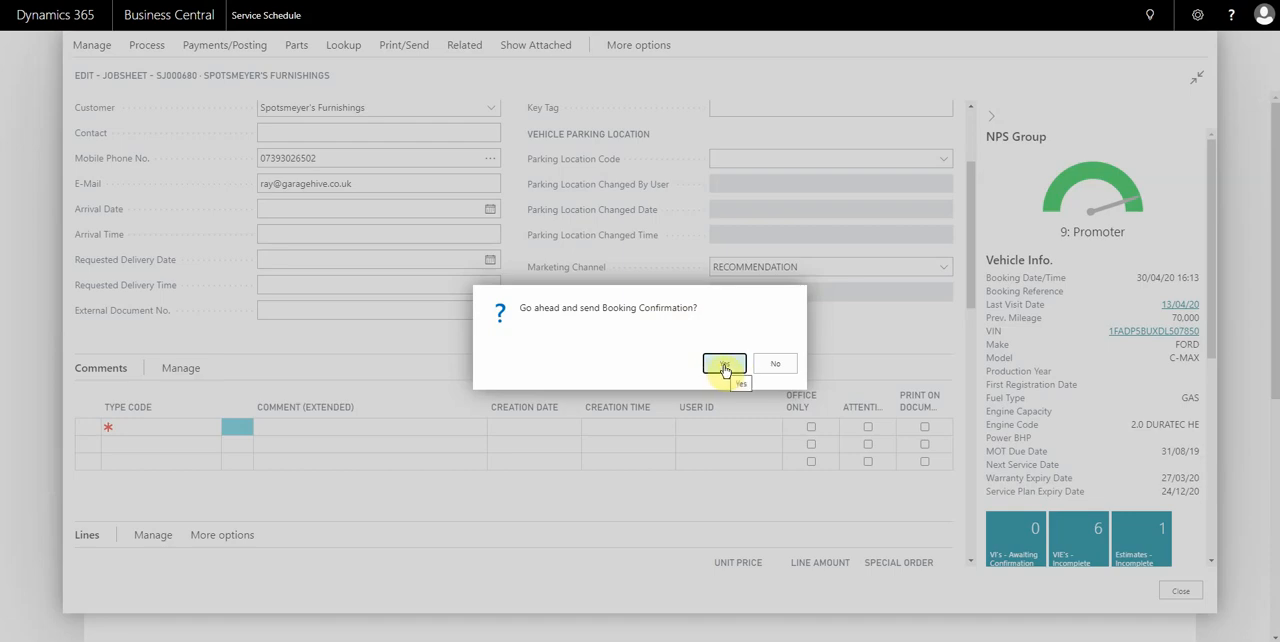
pyautogui.click(775, 365)
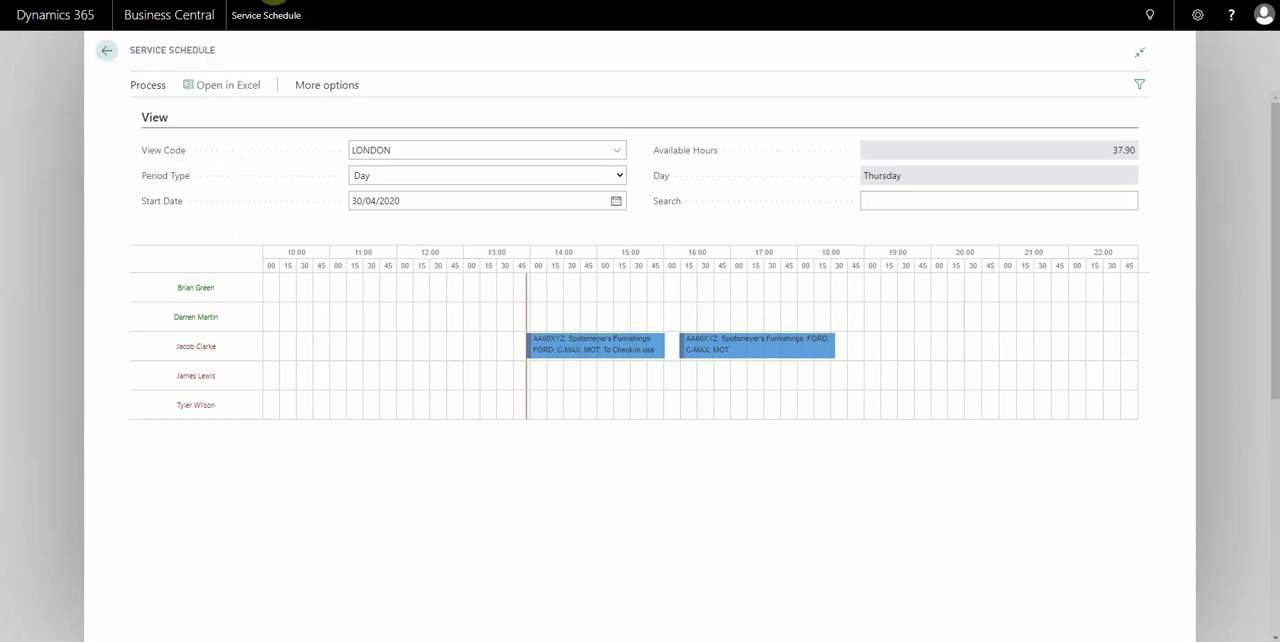
# Search for "cust not set" and open the Customer Notification Setup page.
pyautogui.click(1140, 18)
pyautogui.write('cust')
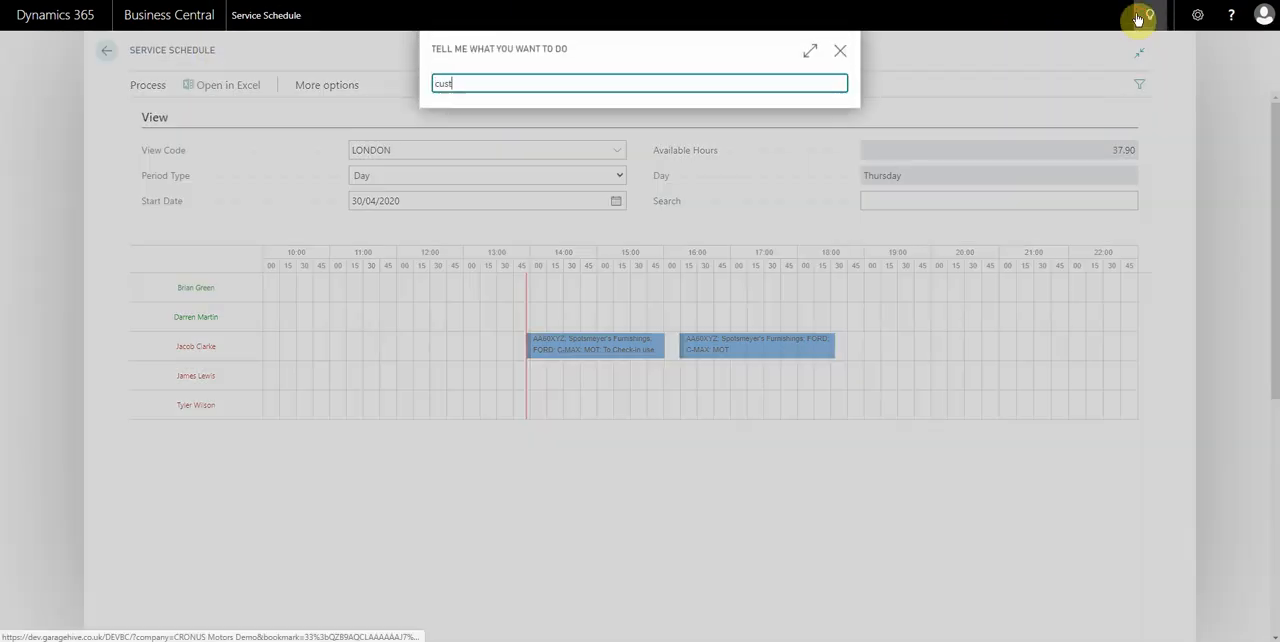
pyautogui.write(' not set')
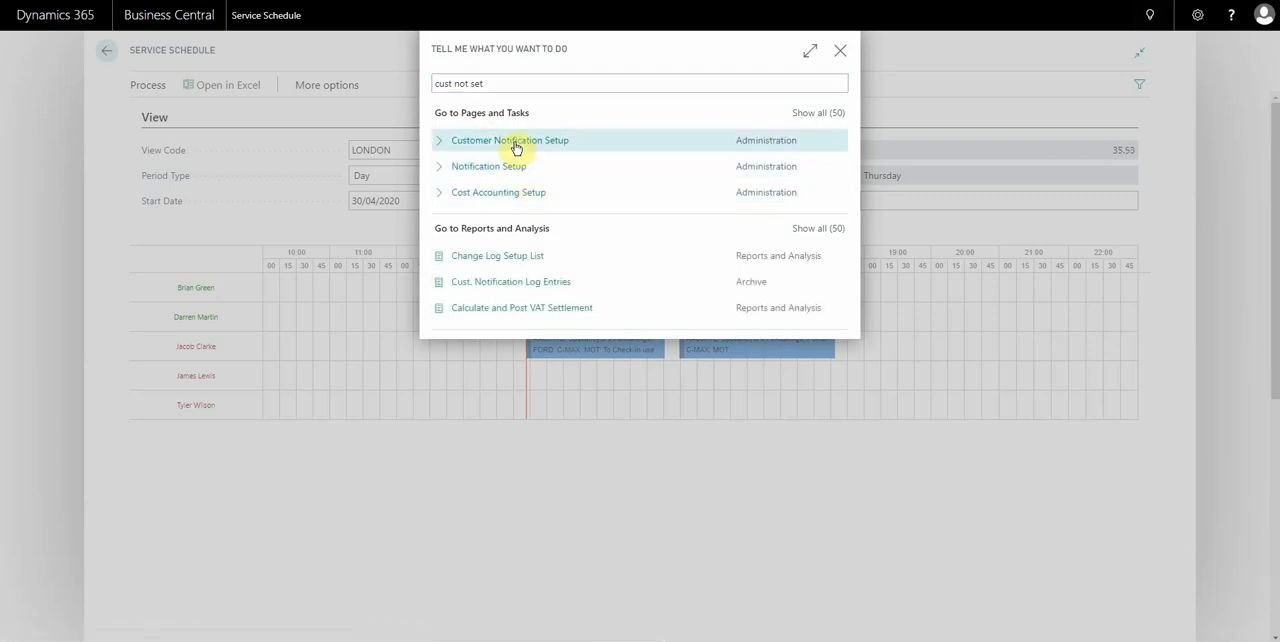
pyautogui.click(516, 147)
# Expand the Booking Reminder and Booking Confirmation sections of the notification setup and review their settings.
pyautogui.scroll(-1, 450, 290)
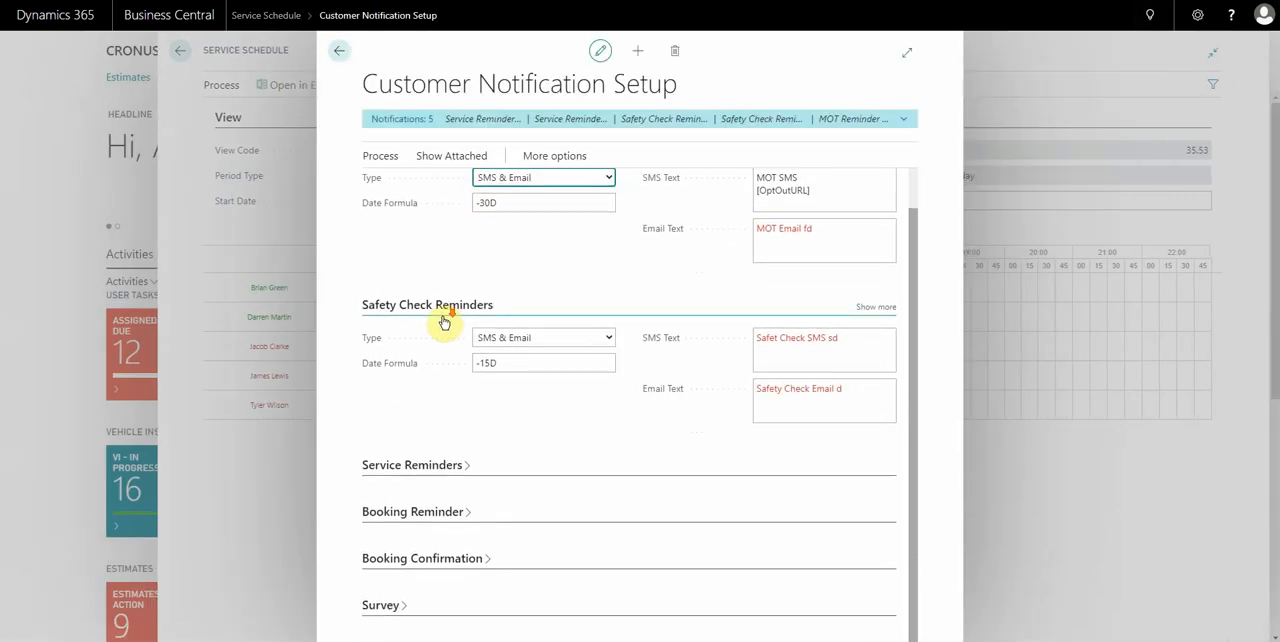
pyautogui.click(424, 521)
pyautogui.scroll(-1, 423, 505)
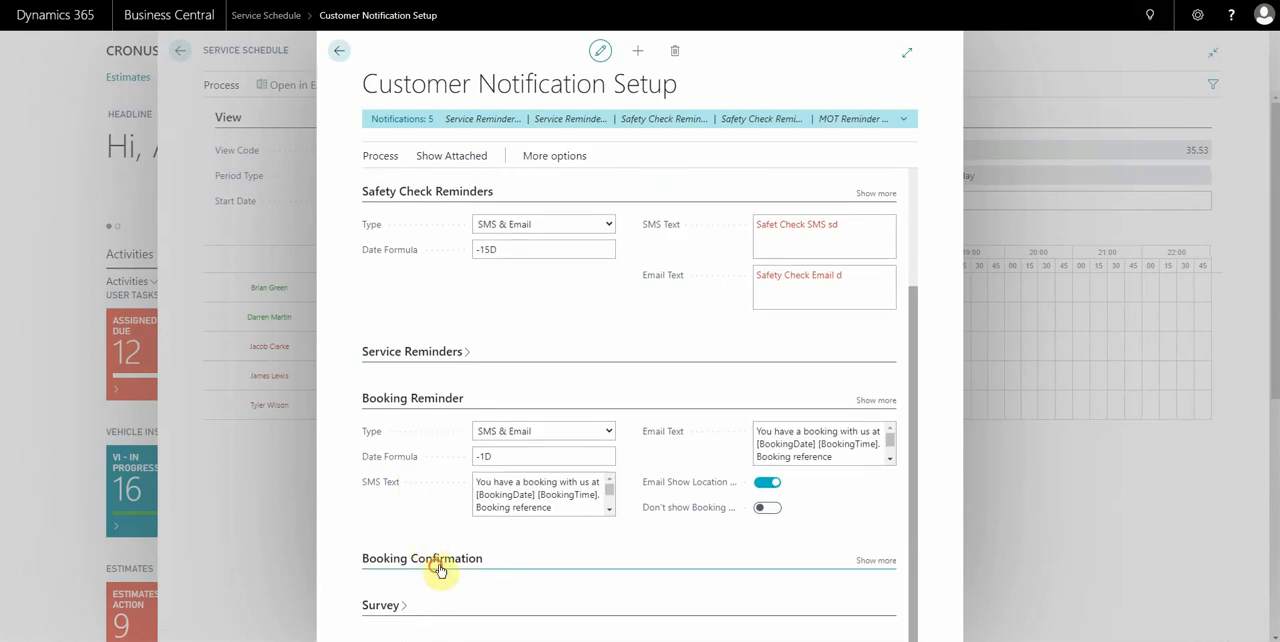
pyautogui.click(440, 566)
pyautogui.scroll(-1, 586, 506)
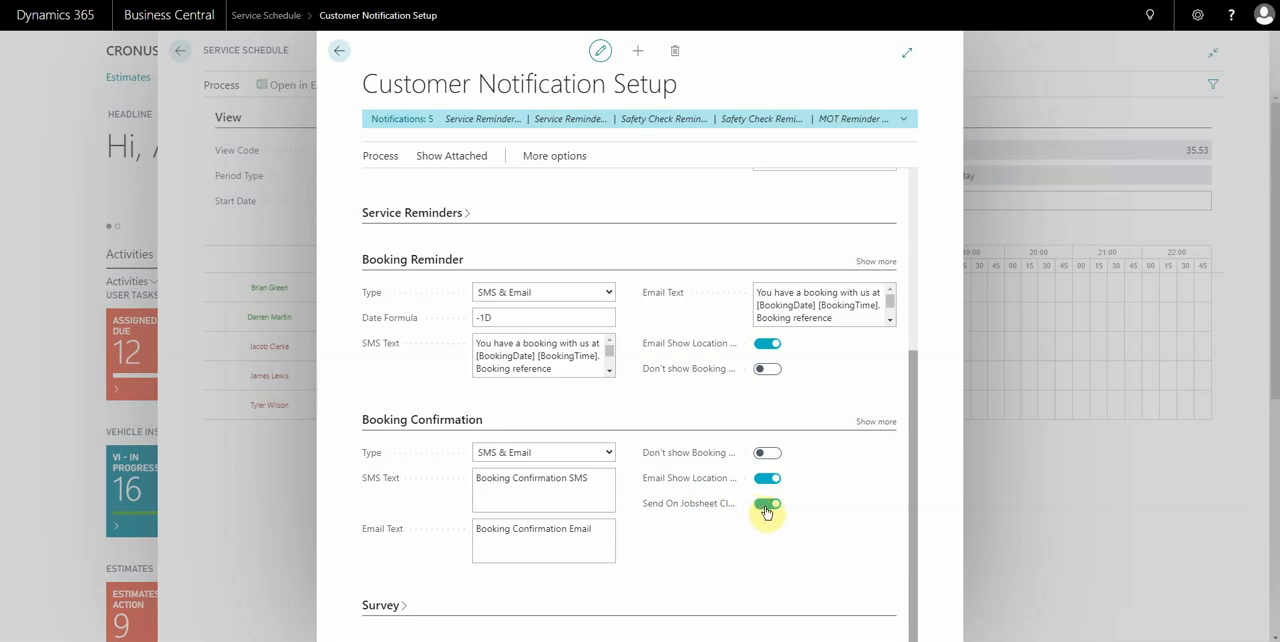
# Return to the What's New page and look over the 20th April 2020 entries.
pyautogui.click(263, 496)
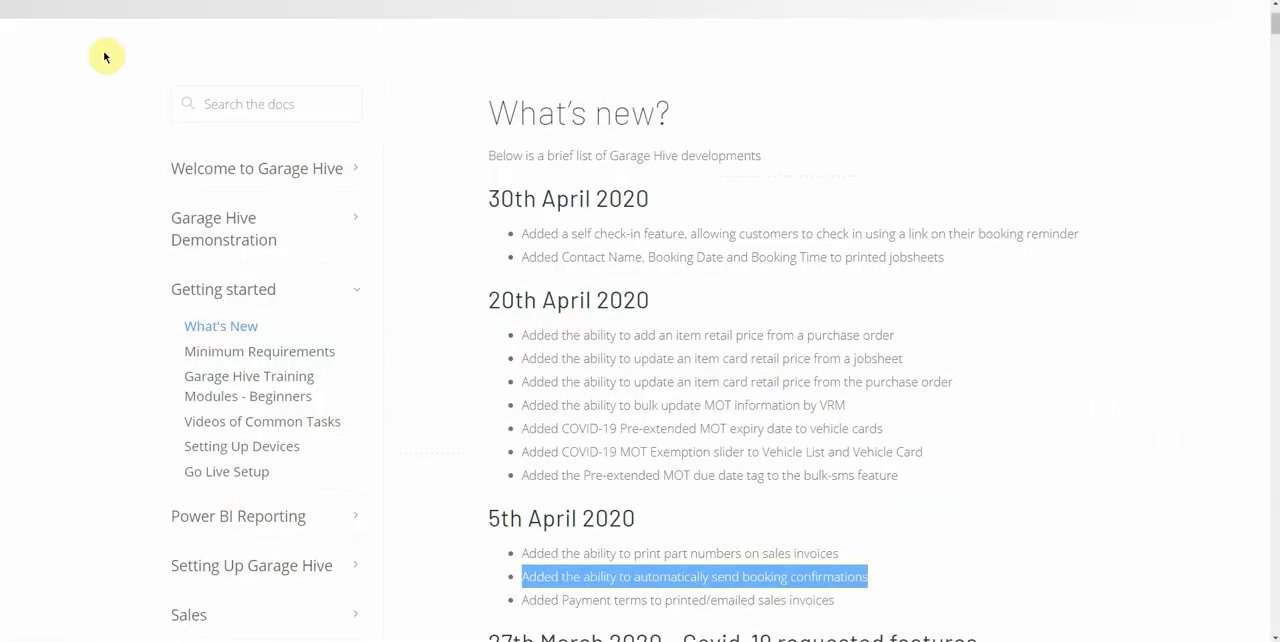
pyautogui.scroll(-1, 500, 362)
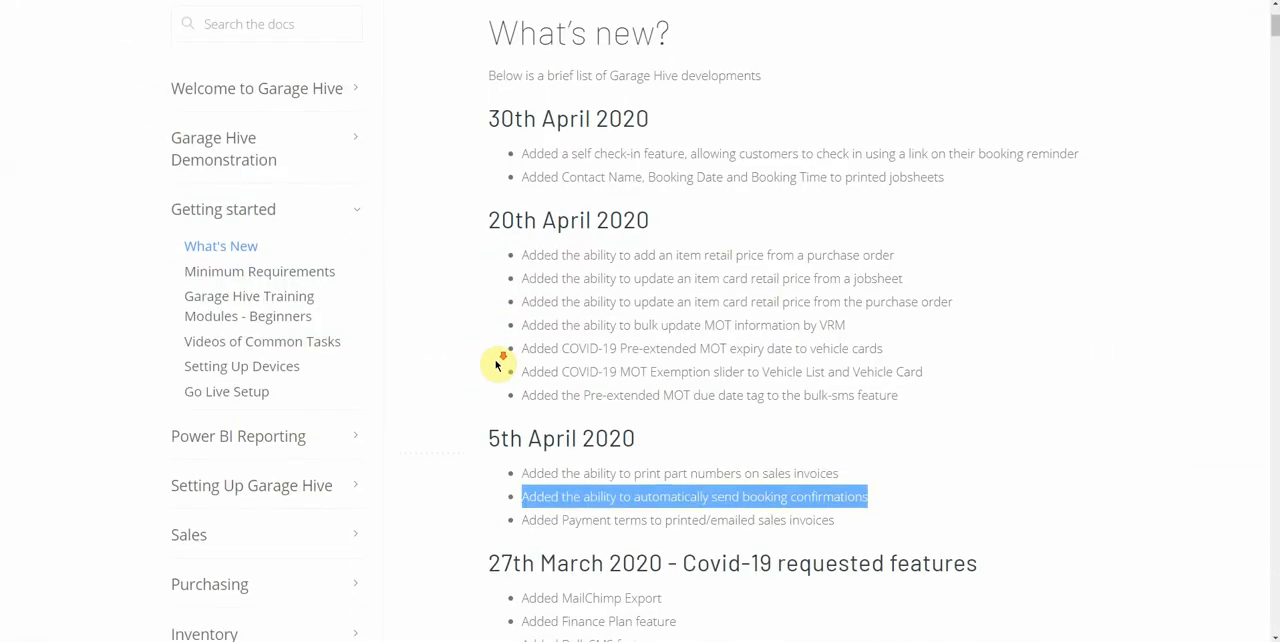
pyautogui.scroll(3, 512, 277)
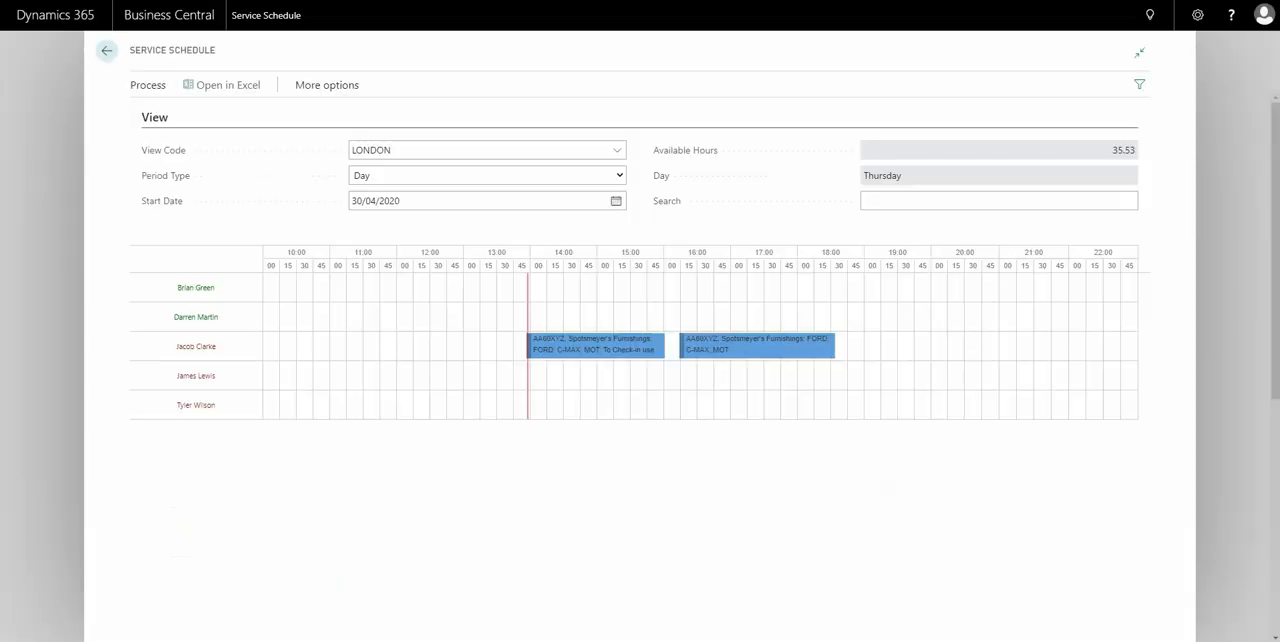
# Leave the service schedule, open the Vehicles list and filter it by COVID-19 MOT Exemption set to Yes.
pyautogui.click(35, 177)
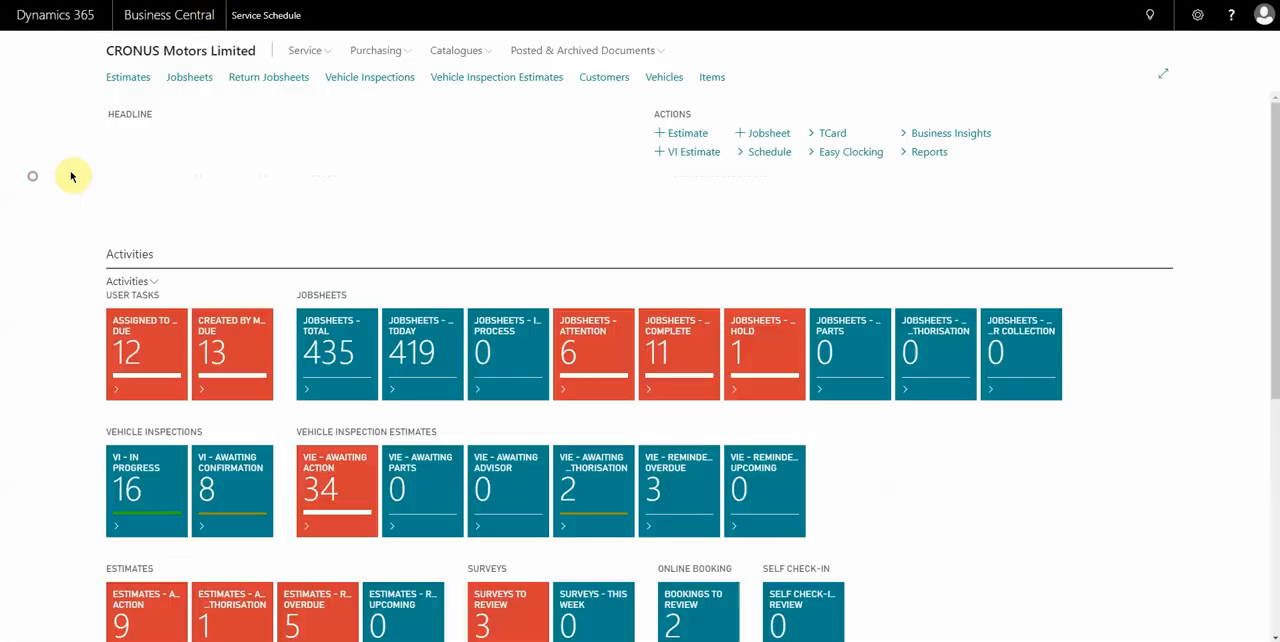
pyautogui.click(668, 78)
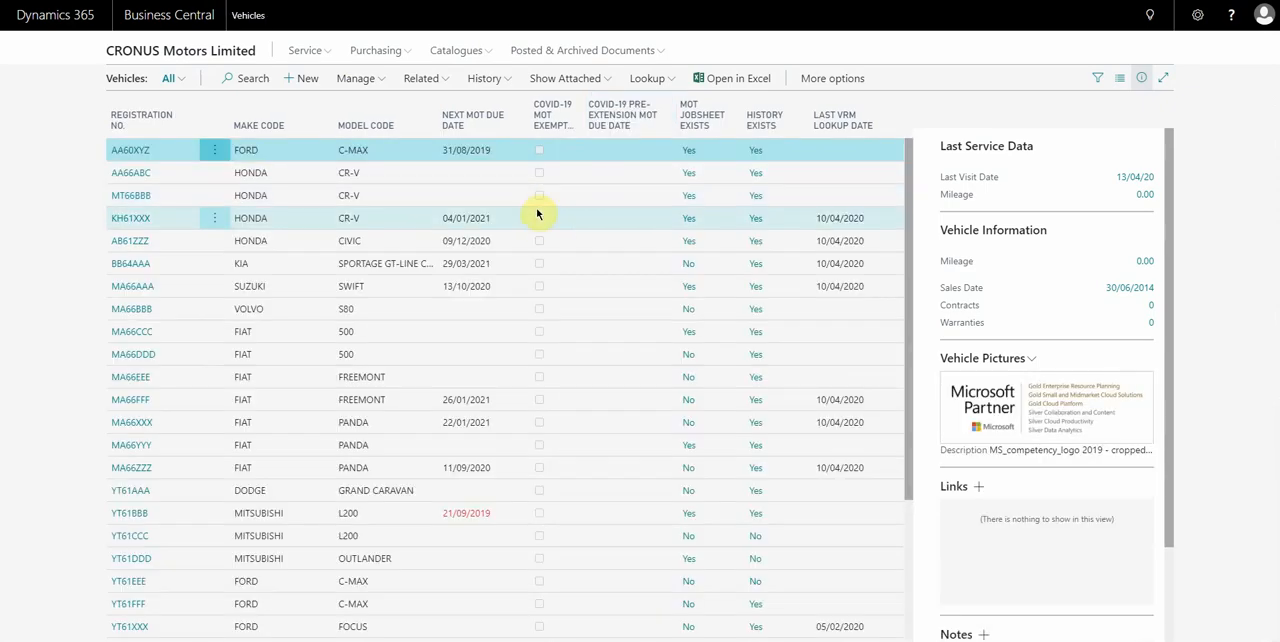
pyautogui.click(560, 120)
pyautogui.click(532, 200)
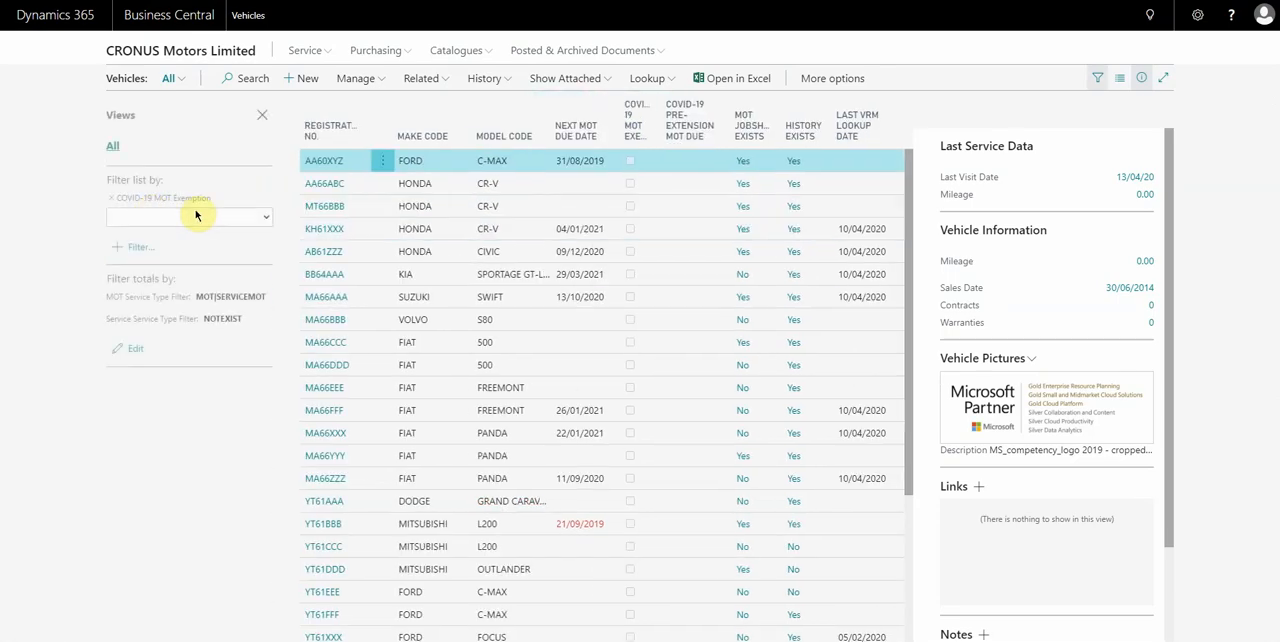
pyautogui.click(196, 215)
pyautogui.click(168, 243)
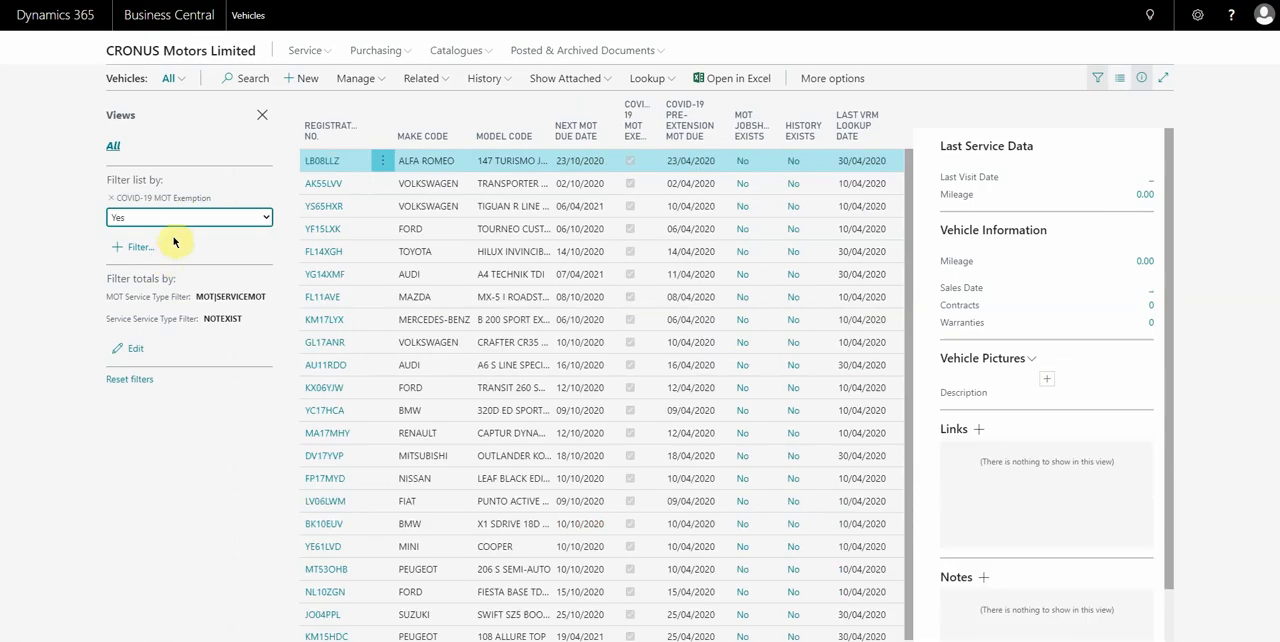
# Hide the details pane of the filtered vehicle list and look through the list's additional options.
pyautogui.click(1141, 77)
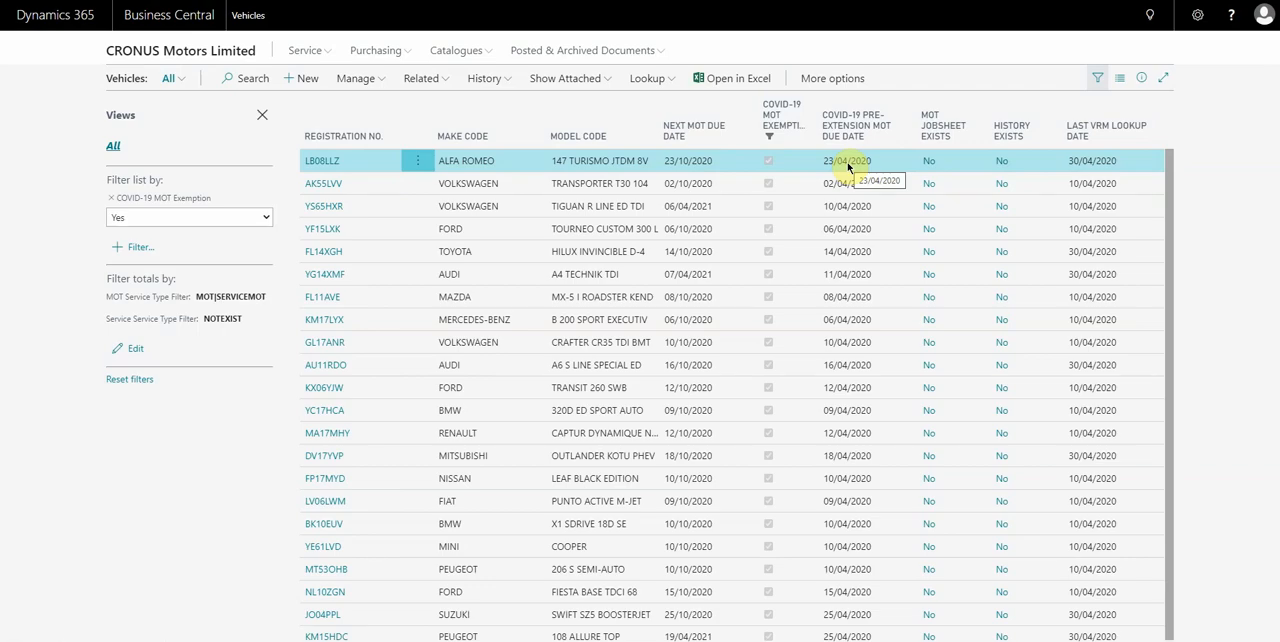
pyautogui.click(810, 80)
pyautogui.click(812, 80)
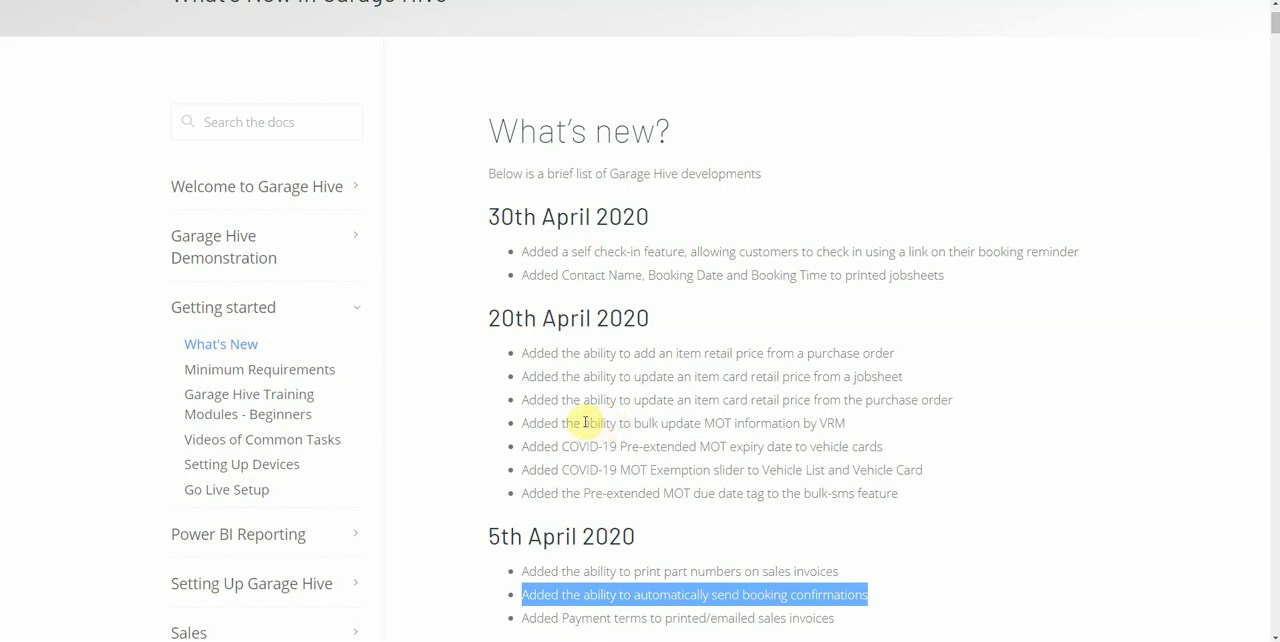
# Review the entry on bulk updating MOT information by VRM, and in the Vehicles list clear the COVID-19 MOT Exemption filter.
pyautogui.moveTo(522, 423); pyautogui.dragTo(855, 432)
pyautogui.click(595, 312)
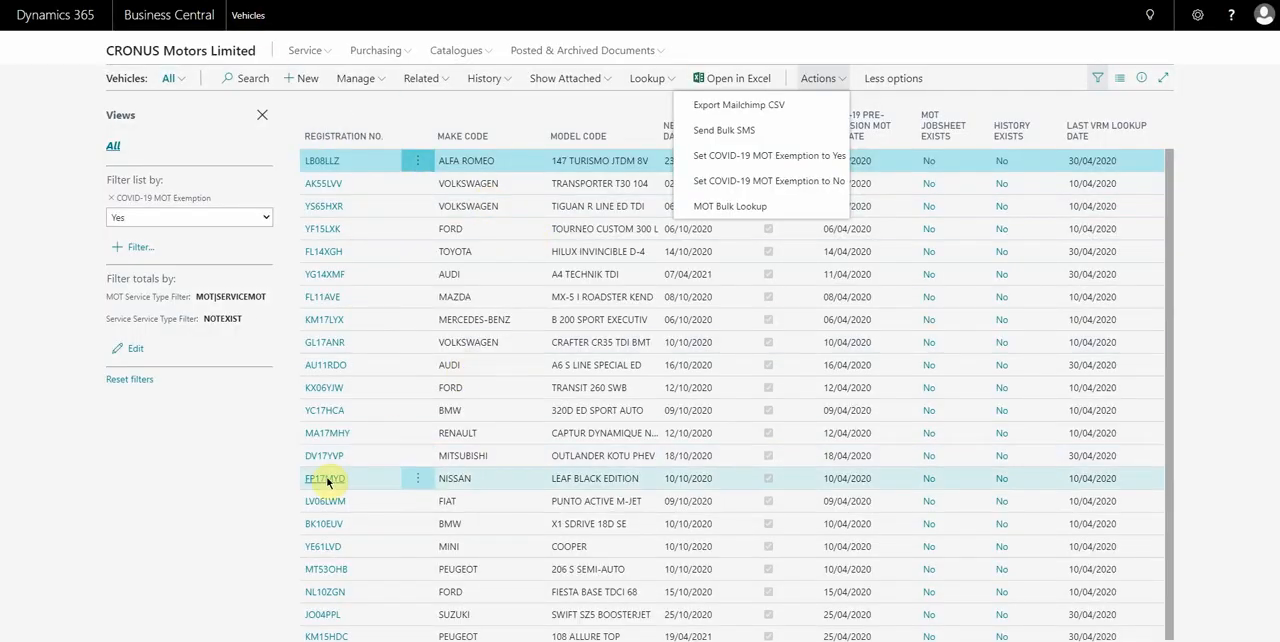
pyautogui.click(199, 481)
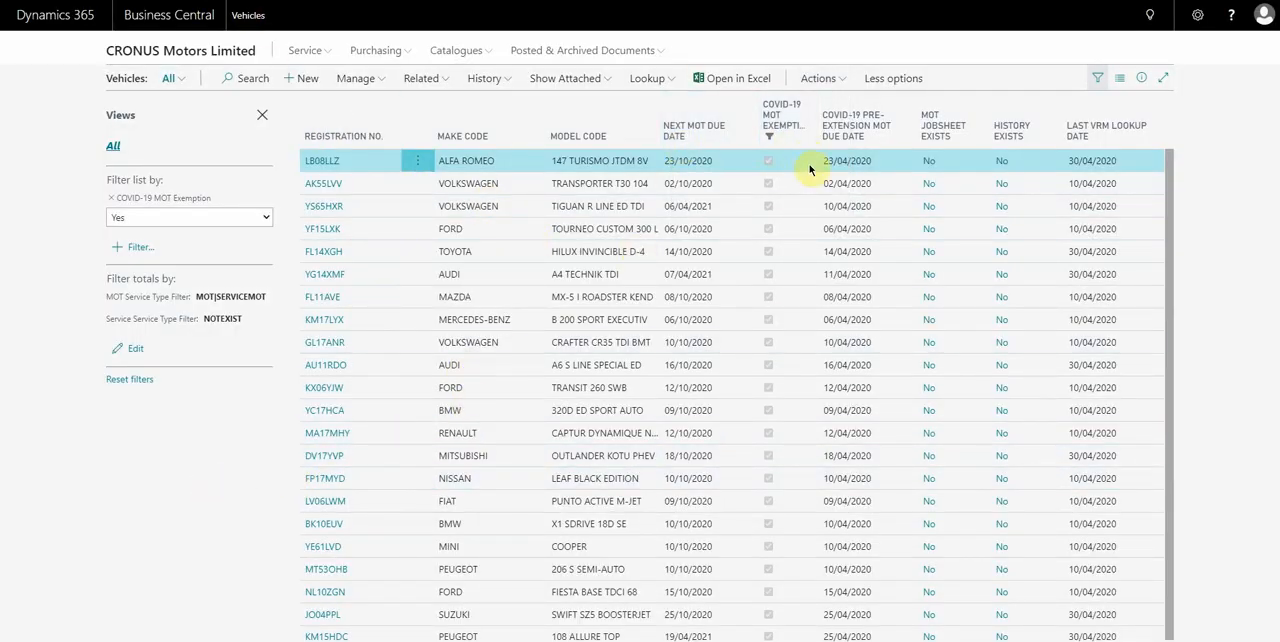
pyautogui.rightClick(781, 139)
pyautogui.click(751, 180)
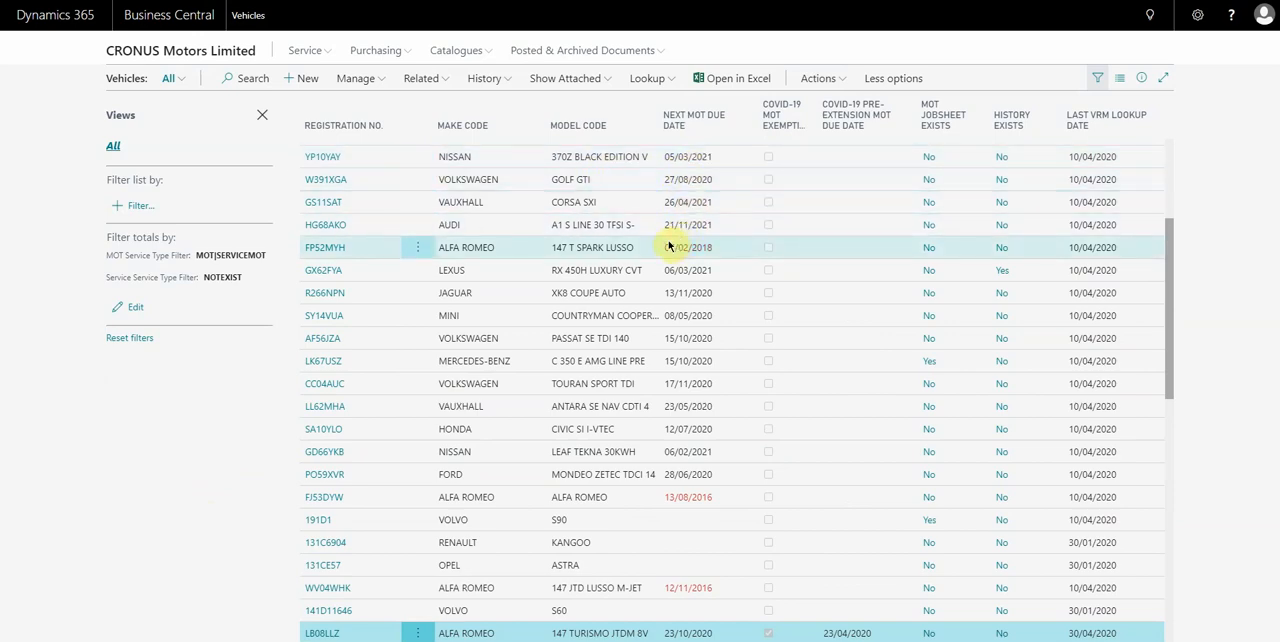
# Start the MOT Bulk Lookup for the listed vehicles and decline running the update.
pyautogui.click(818, 80)
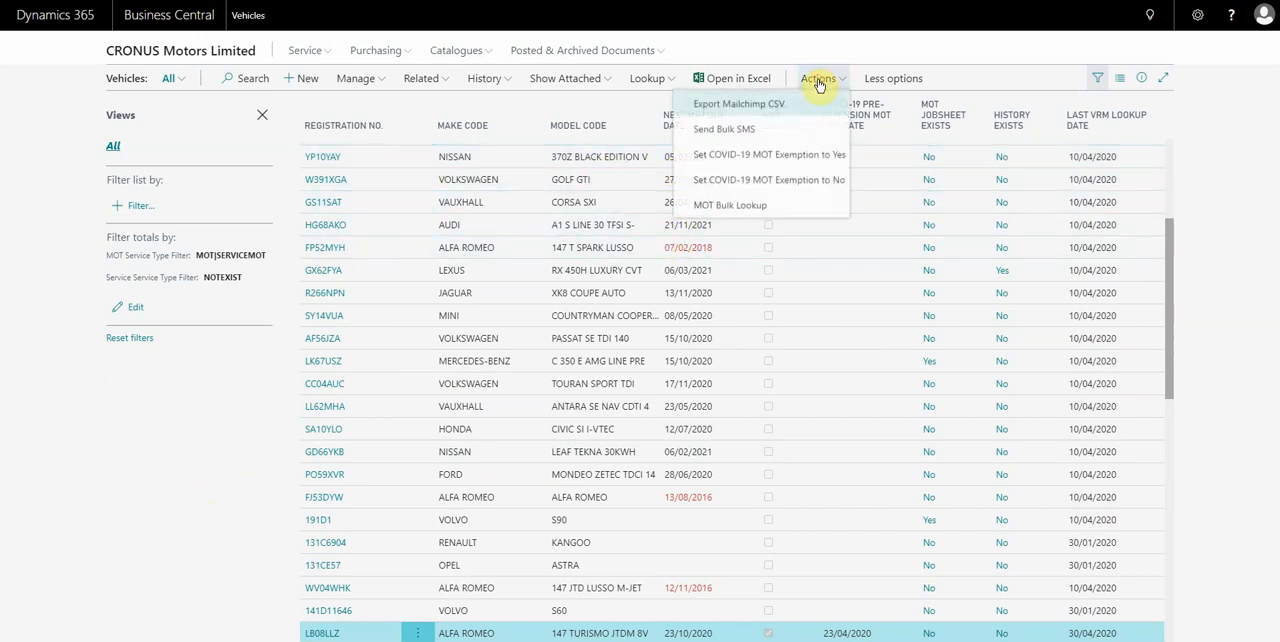
pyautogui.click(736, 207)
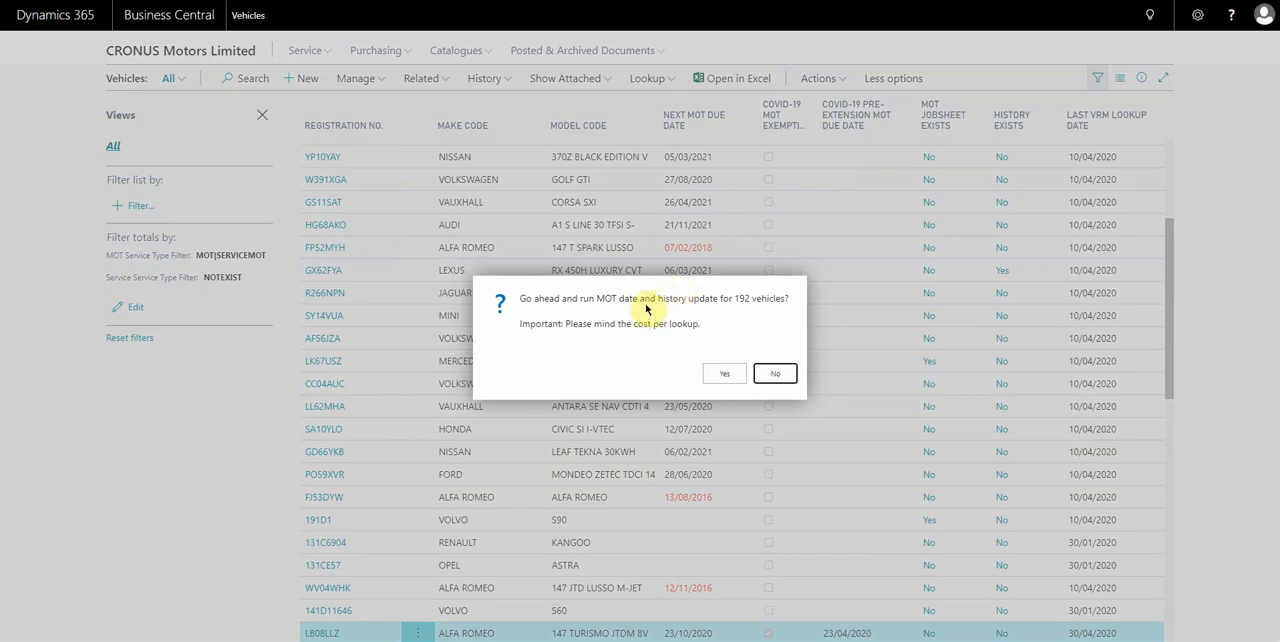
pyautogui.click(775, 376)
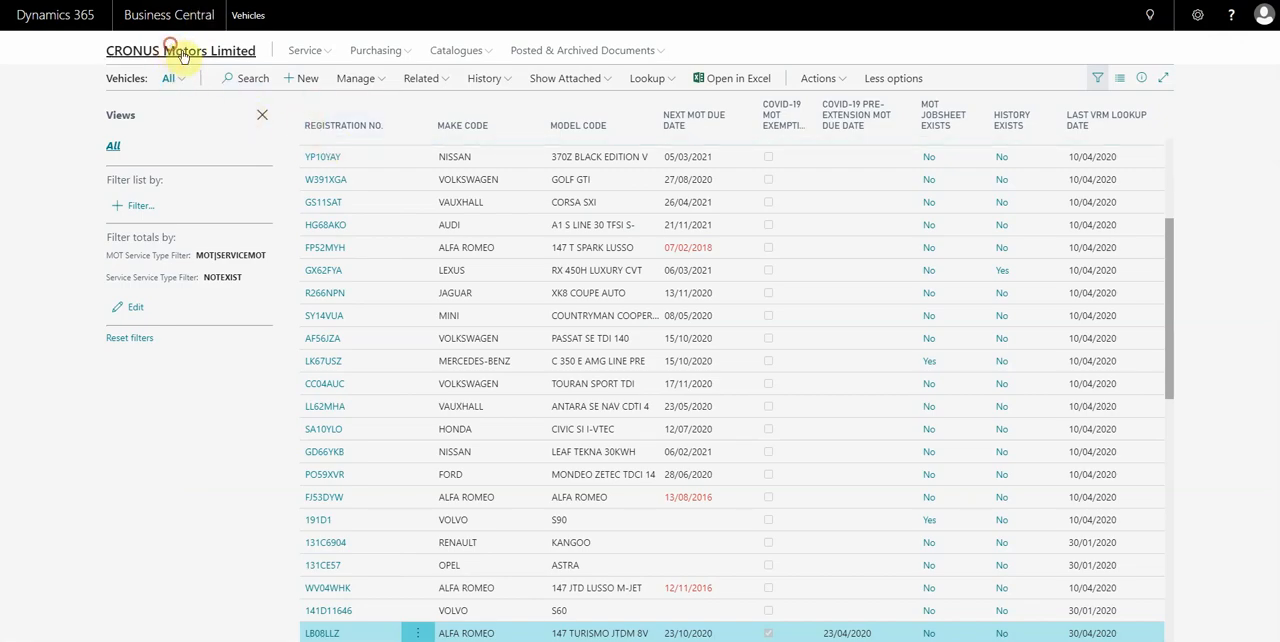
# Leave the Vehicles list, open the Service Schedule and open the jobsheet of the earlier FORD C-MAX MOT booking.
pyautogui.click(171, 52)
pyautogui.click(770, 153)
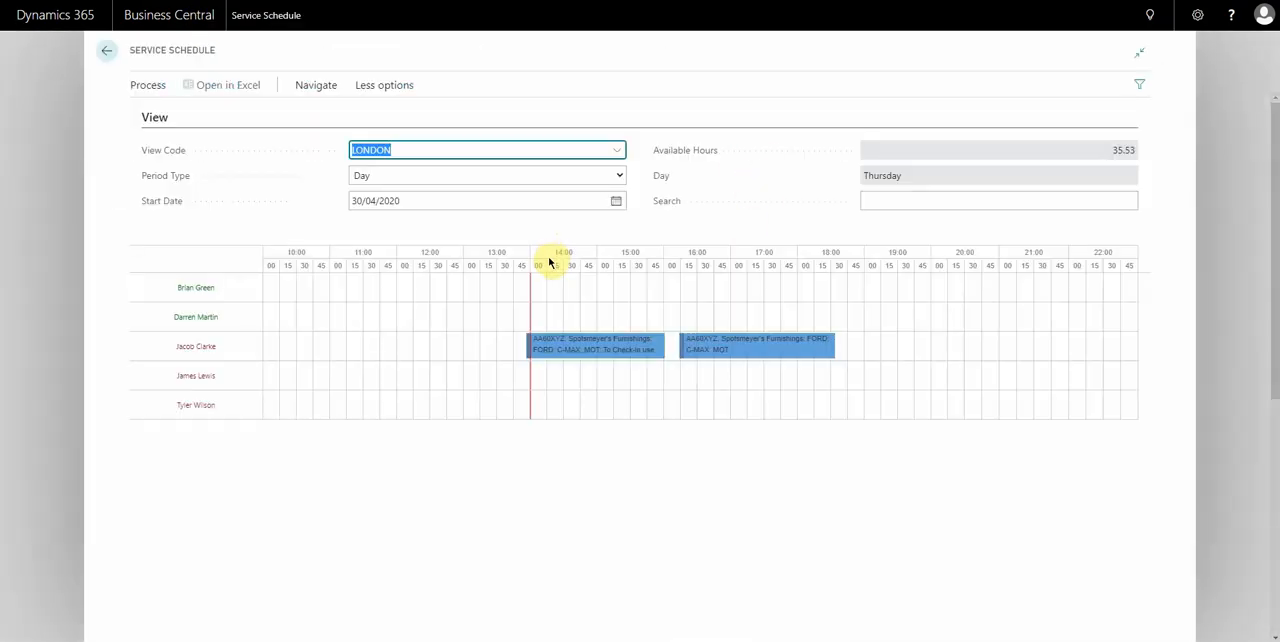
pyautogui.rightClick(634, 354)
pyautogui.click(655, 356)
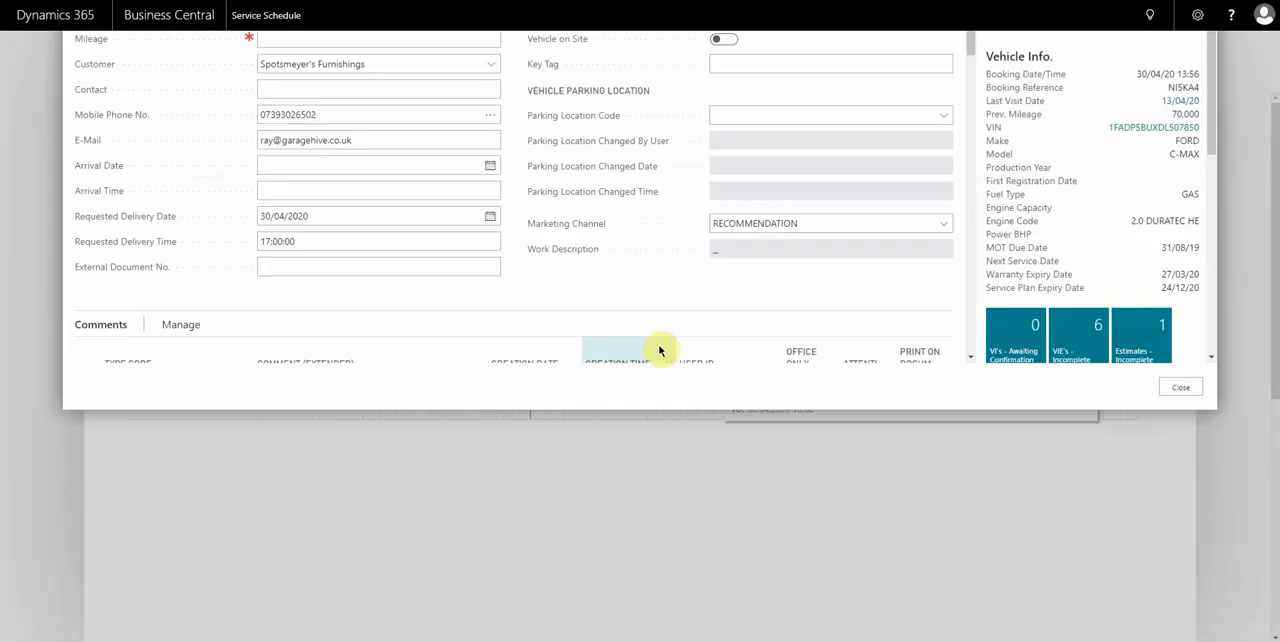
# Open the special purchase order linked to the jobsheet's Brake Disc line and switch it to edit mode.
pyautogui.scroll(-5, 657, 340)
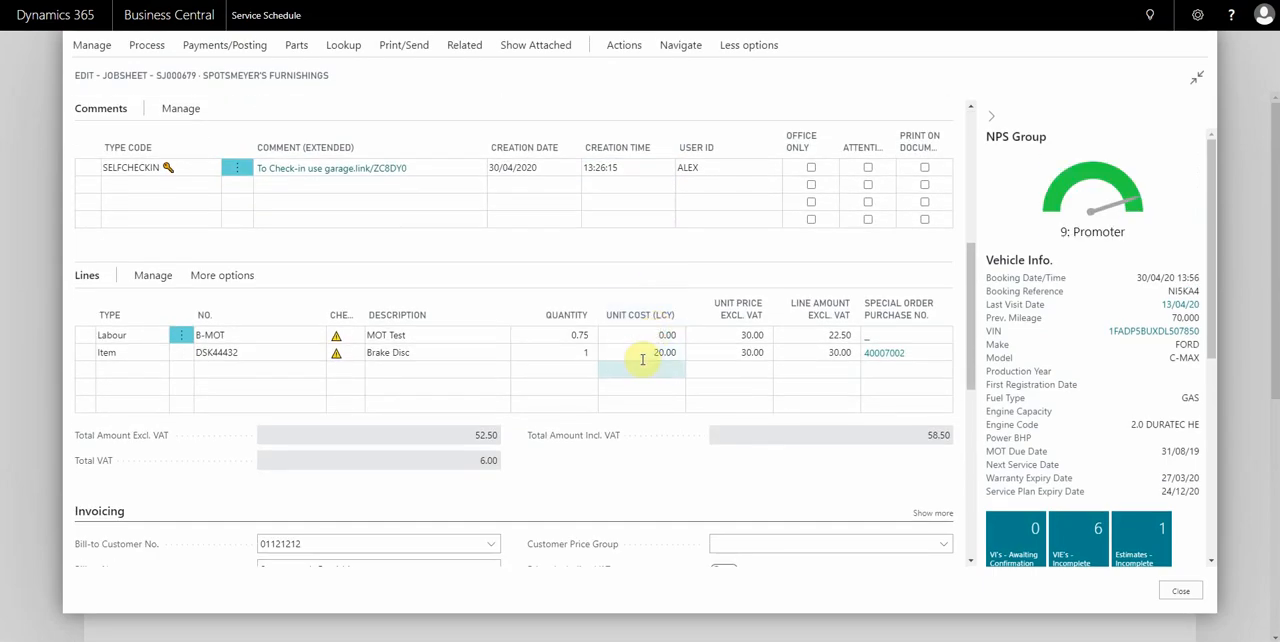
pyautogui.click(890, 354)
pyautogui.click(890, 354)
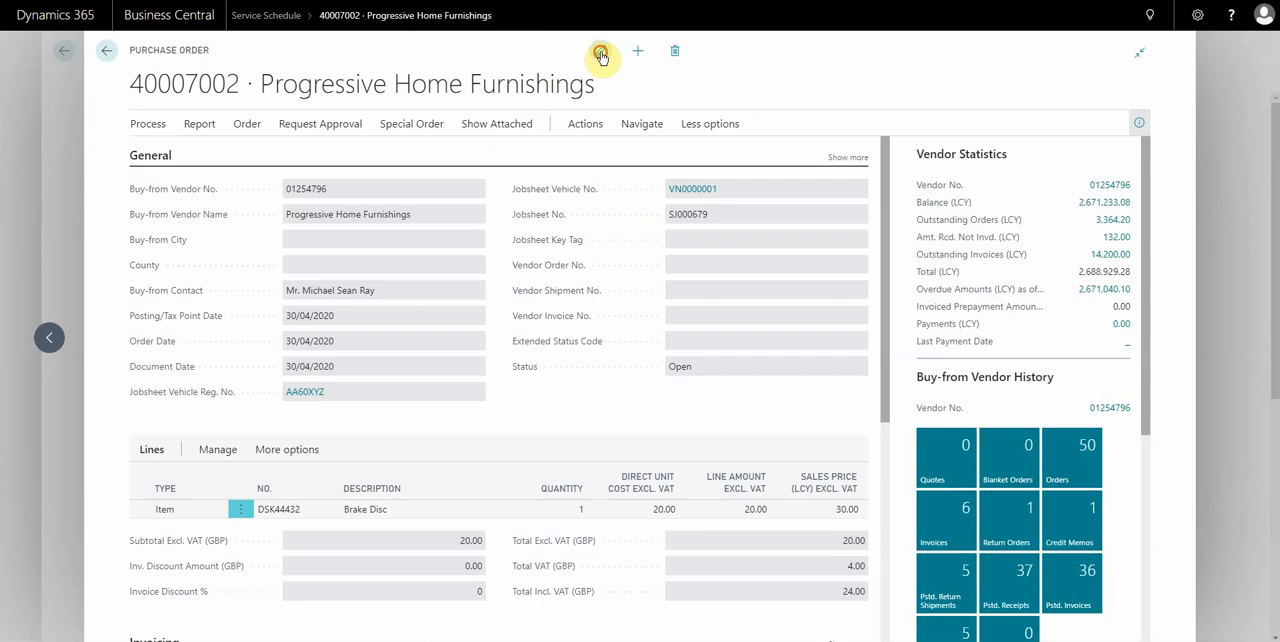
pyautogui.click(600, 55)
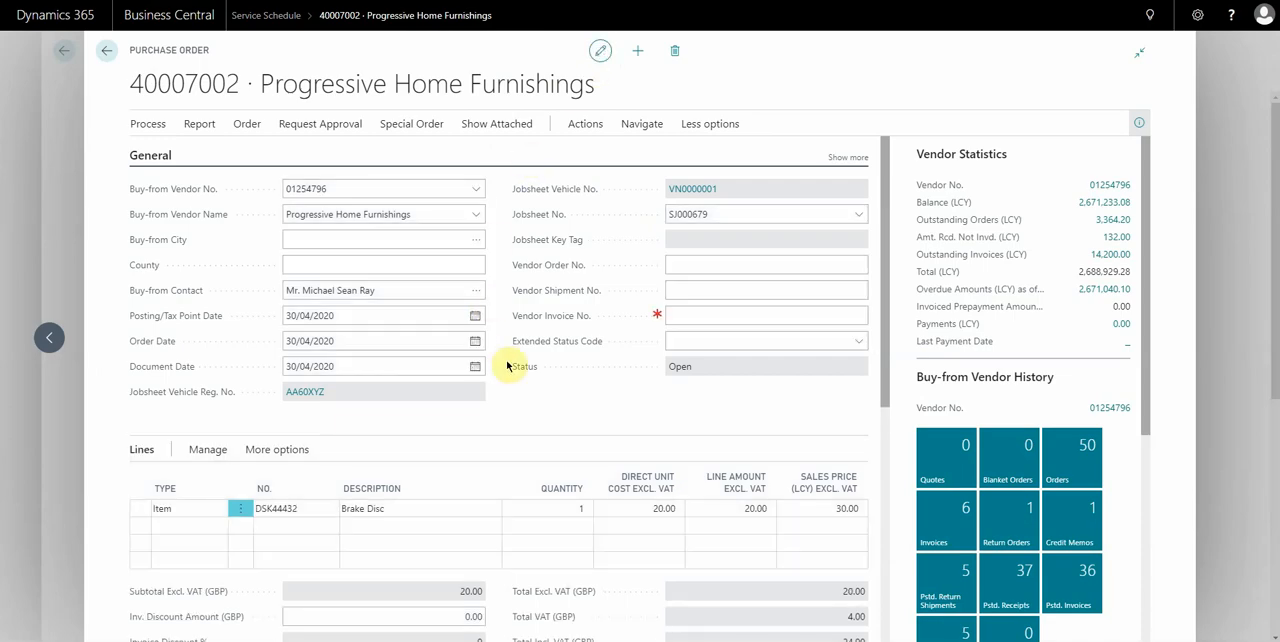
# Set the Brake Disc's sales price to 40.00 on the purchase order and accept updating the item card and the jobsheet.
pyautogui.scroll(-3, 514, 366)
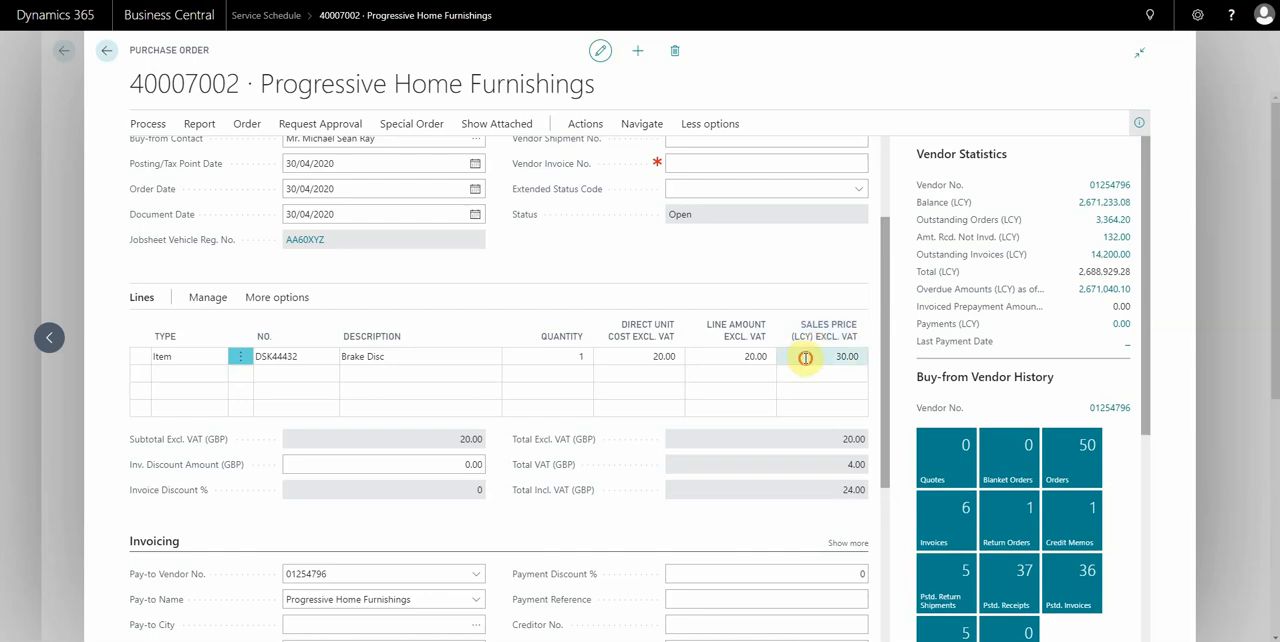
pyautogui.click(809, 356)
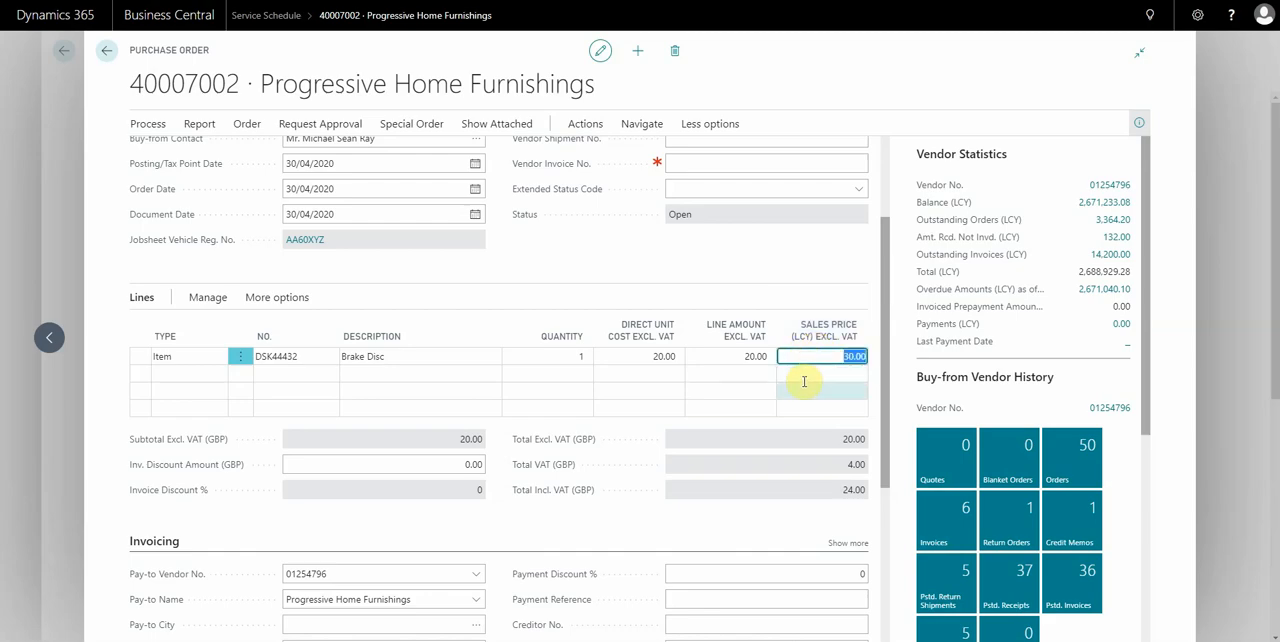
pyautogui.write('40')
pyautogui.click(803, 381)
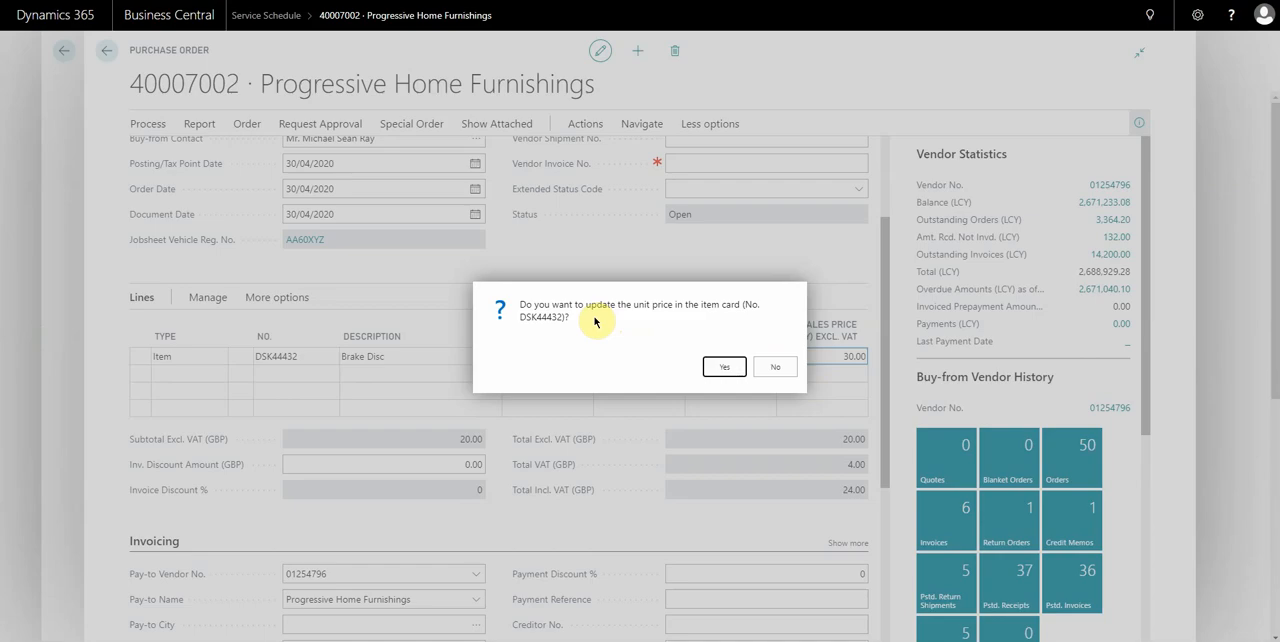
pyautogui.click(723, 366)
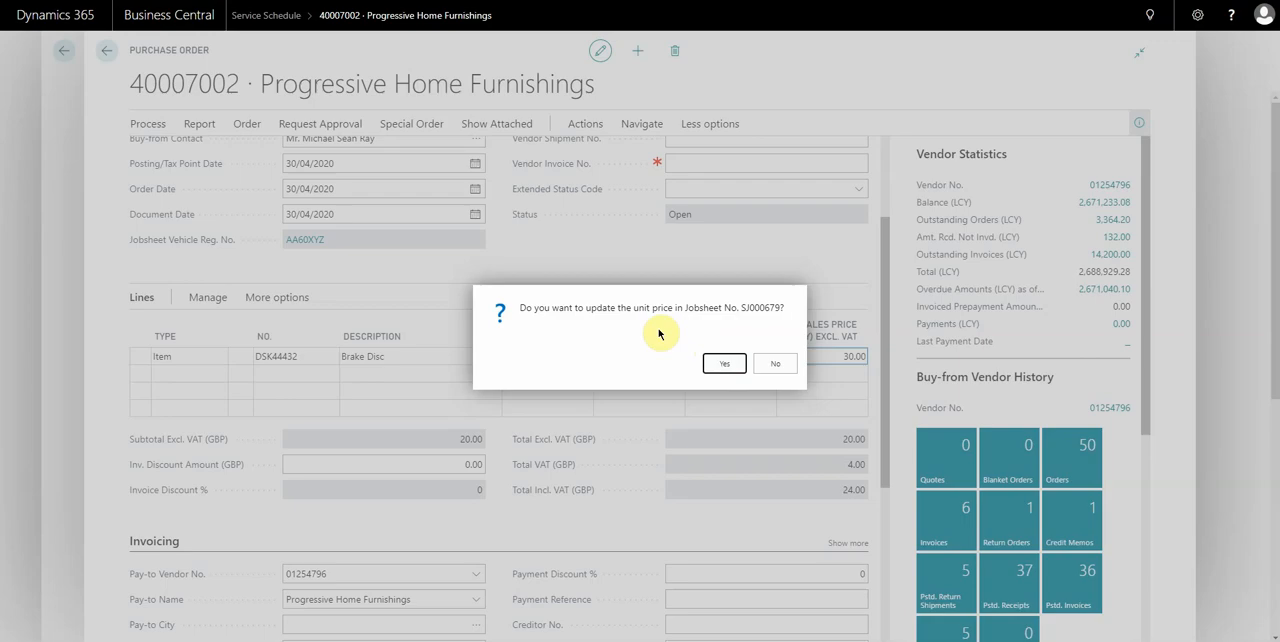
pyautogui.click(724, 364)
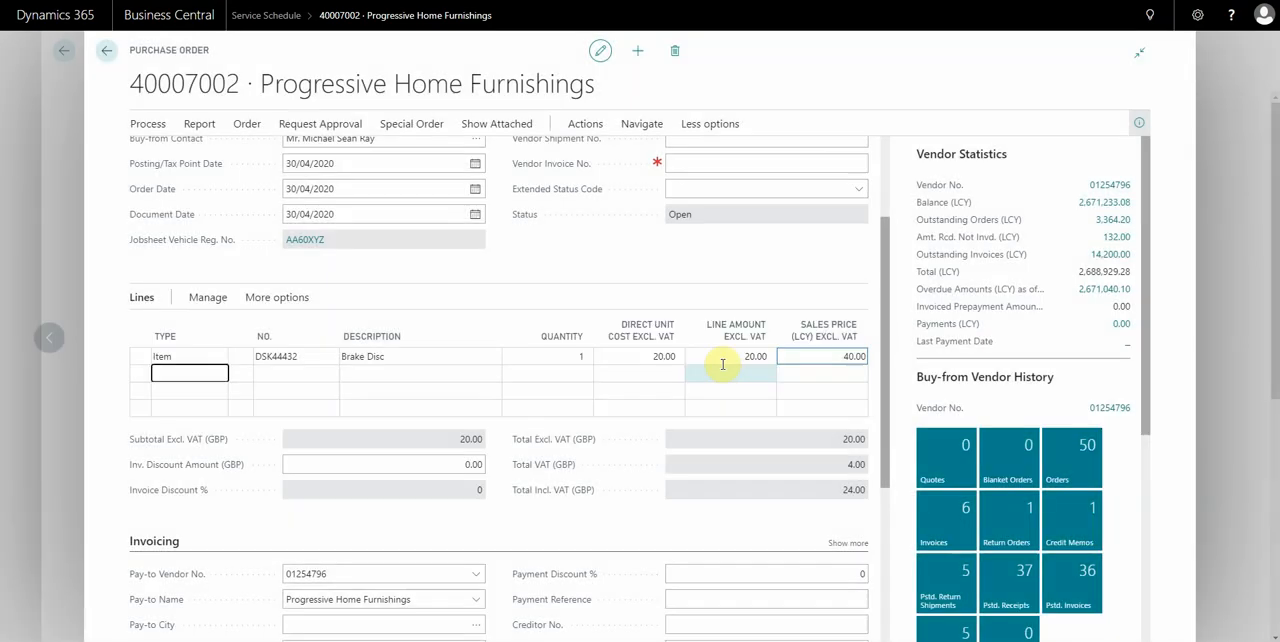
# Return to the jobsheet, set the Brake Disc's unit price to 50.00 and accept updating the item card.
pyautogui.click(57, 262)
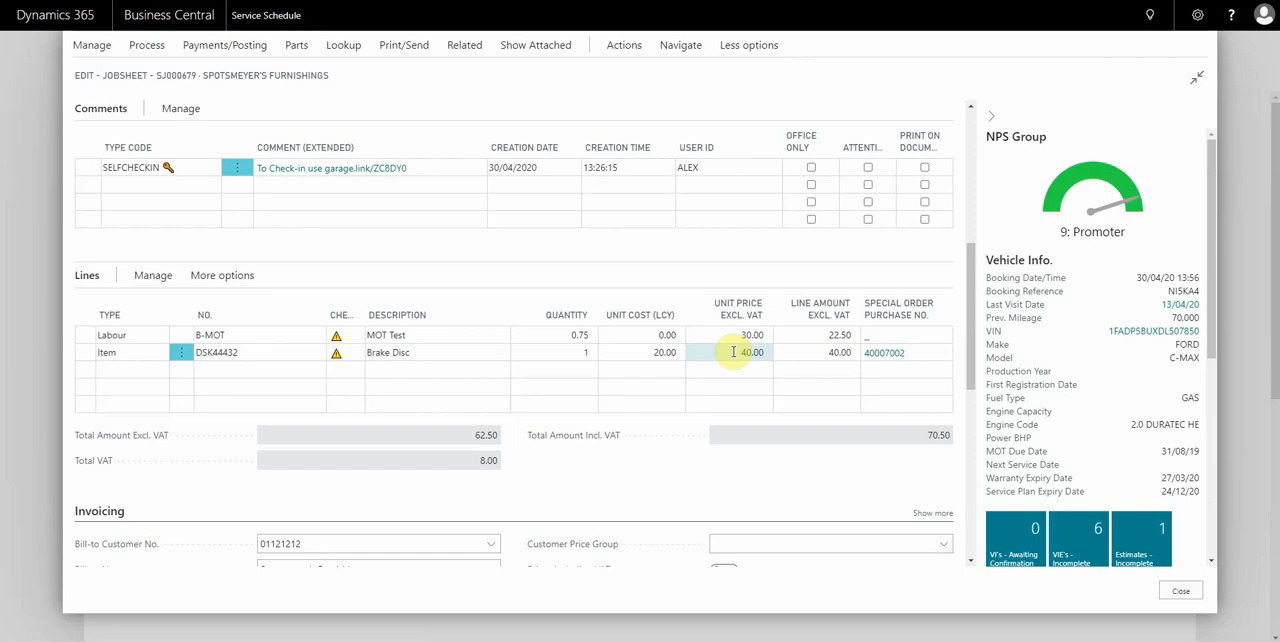
pyautogui.click(726, 352)
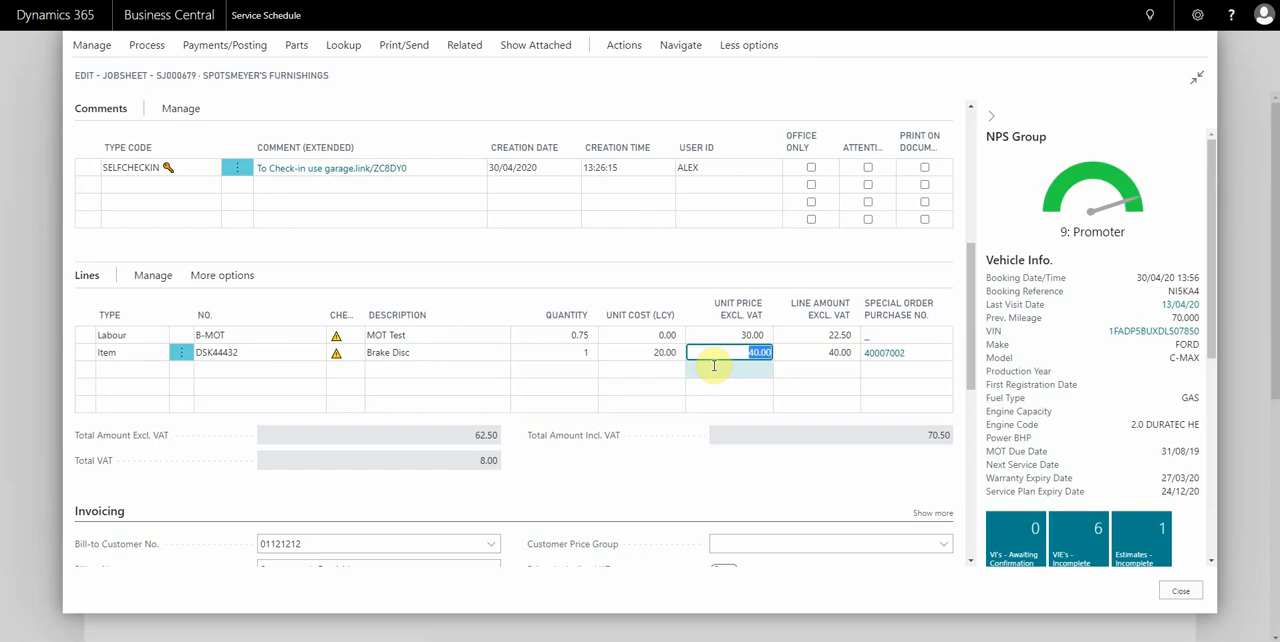
pyautogui.write('50')
pyautogui.press('Tab')
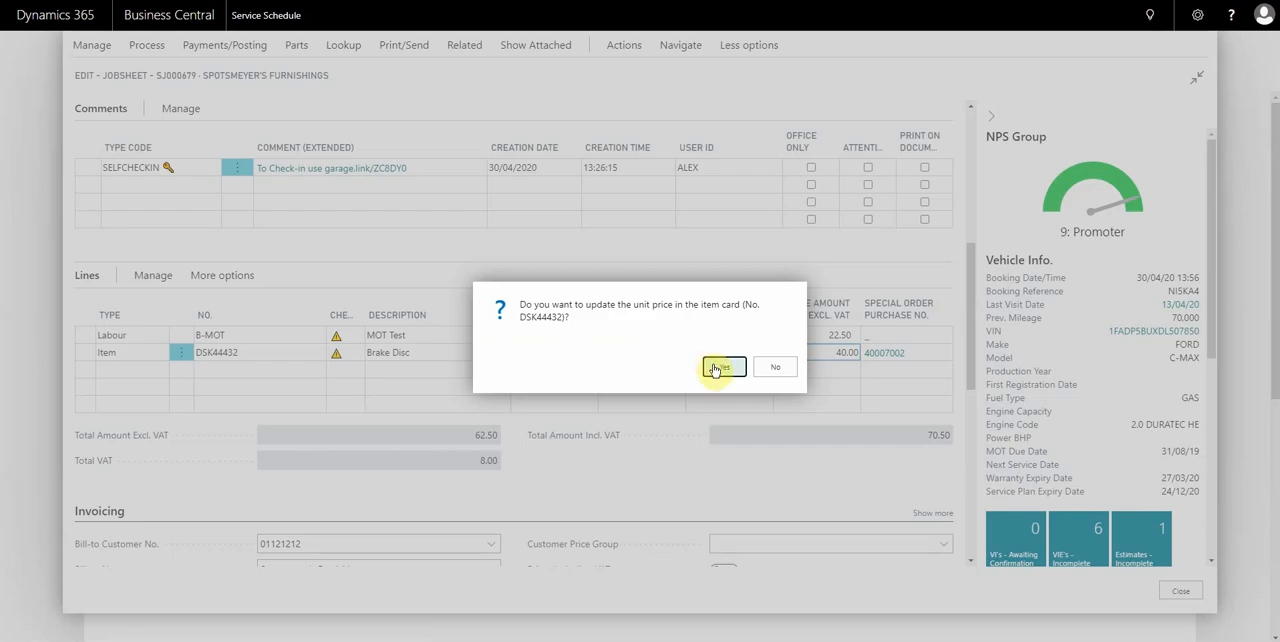
pyautogui.click(713, 364)
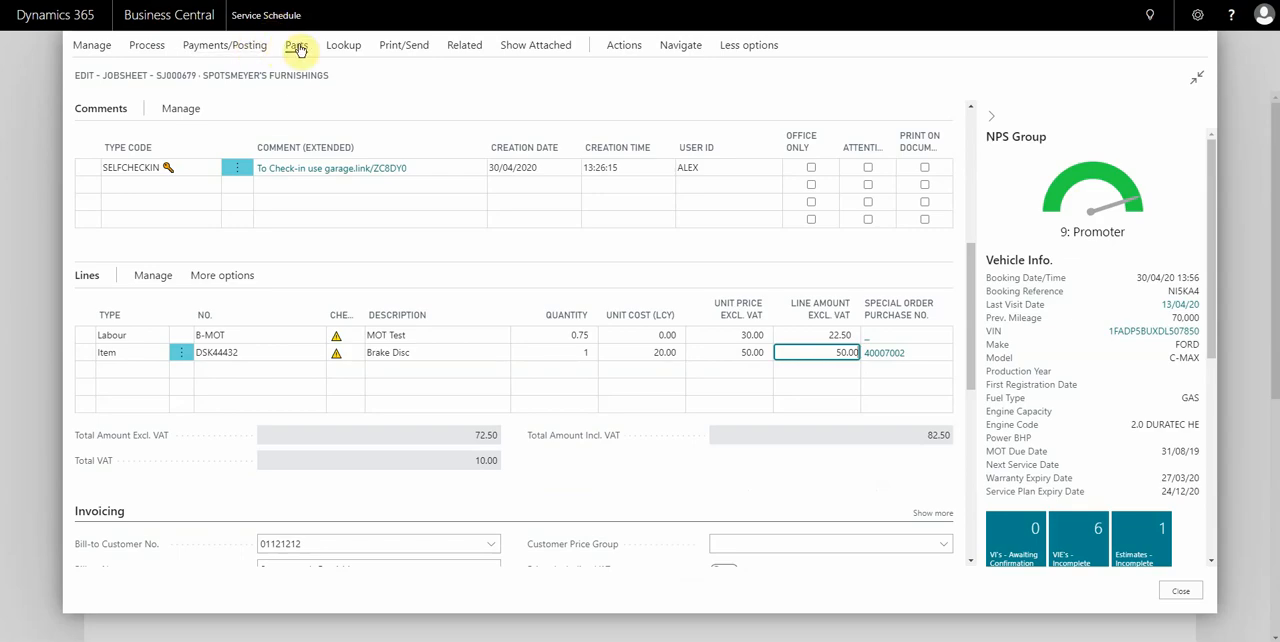
# Preview the printed jobsheet, examine its contact and booking details, and close the preview.
pyautogui.click(404, 45)
pyautogui.click(110, 70)
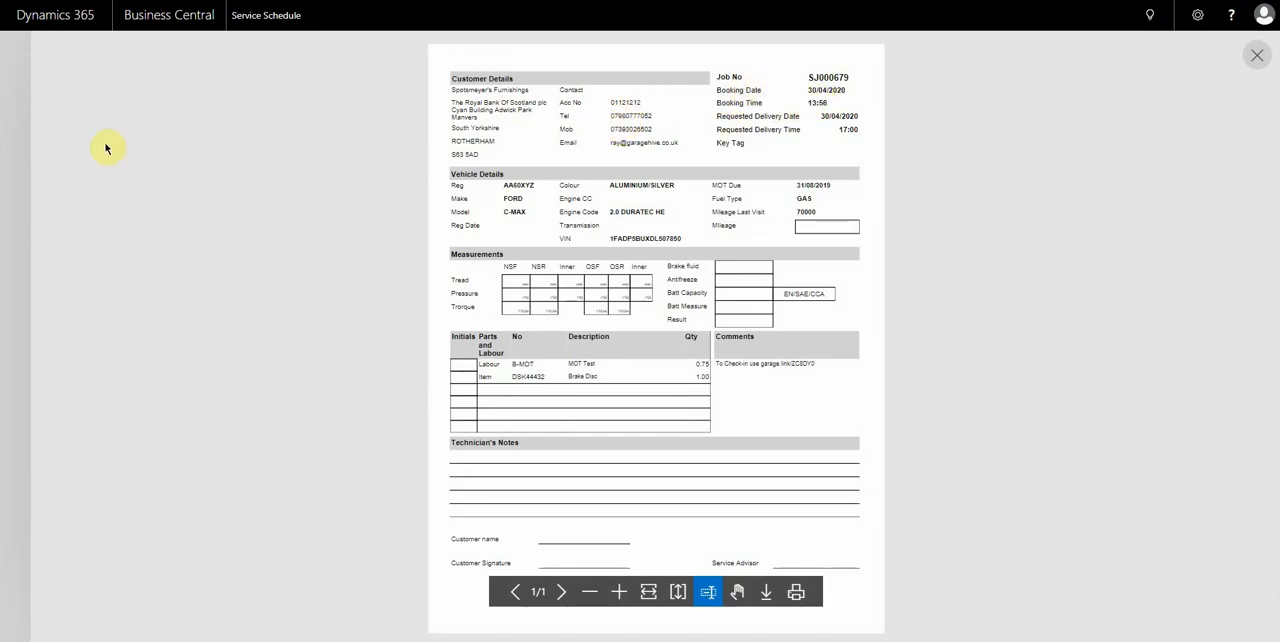
pyautogui.click(17, 159)
# Open the SELFCHECKIN comment on the jobsheet and select the check-in link in its text.
pyautogui.scroll(1, 397, 243)
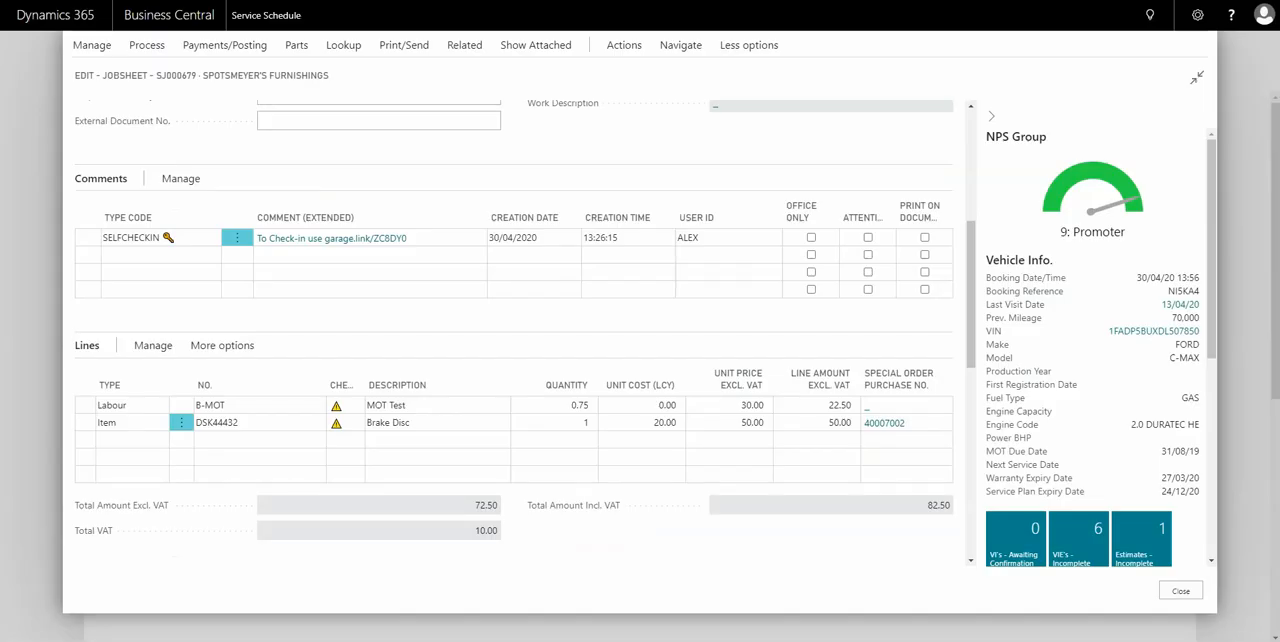
pyautogui.click(357, 240)
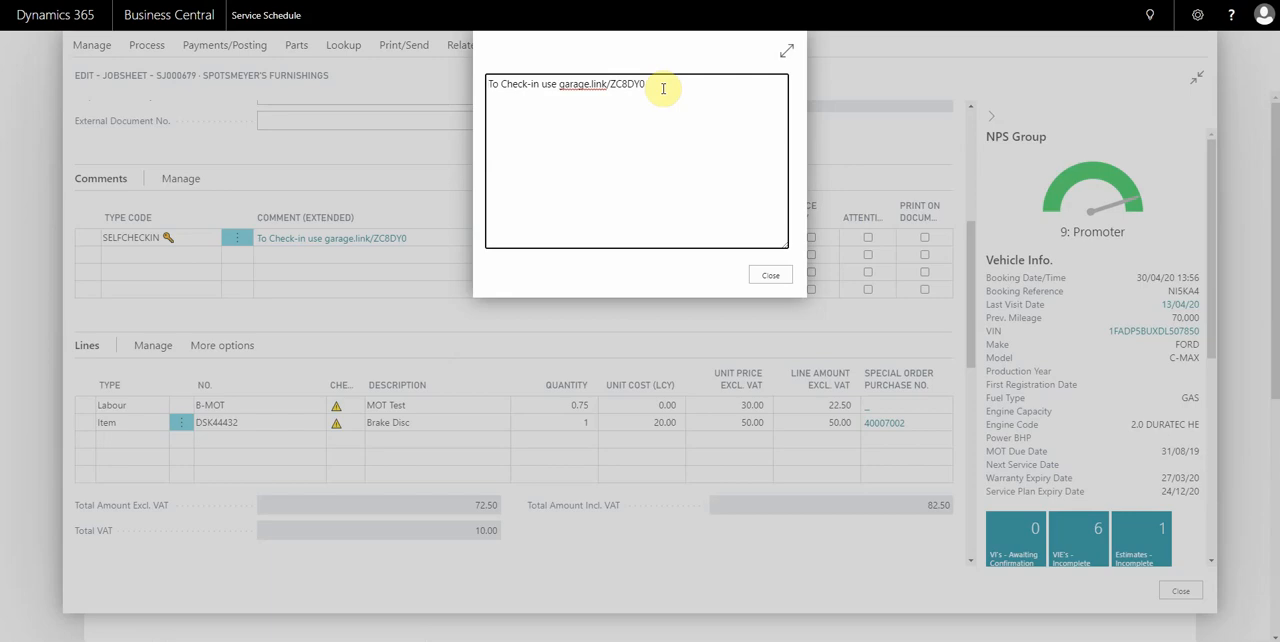
pyautogui.moveTo(663, 88); pyautogui.dragTo(561, 93)
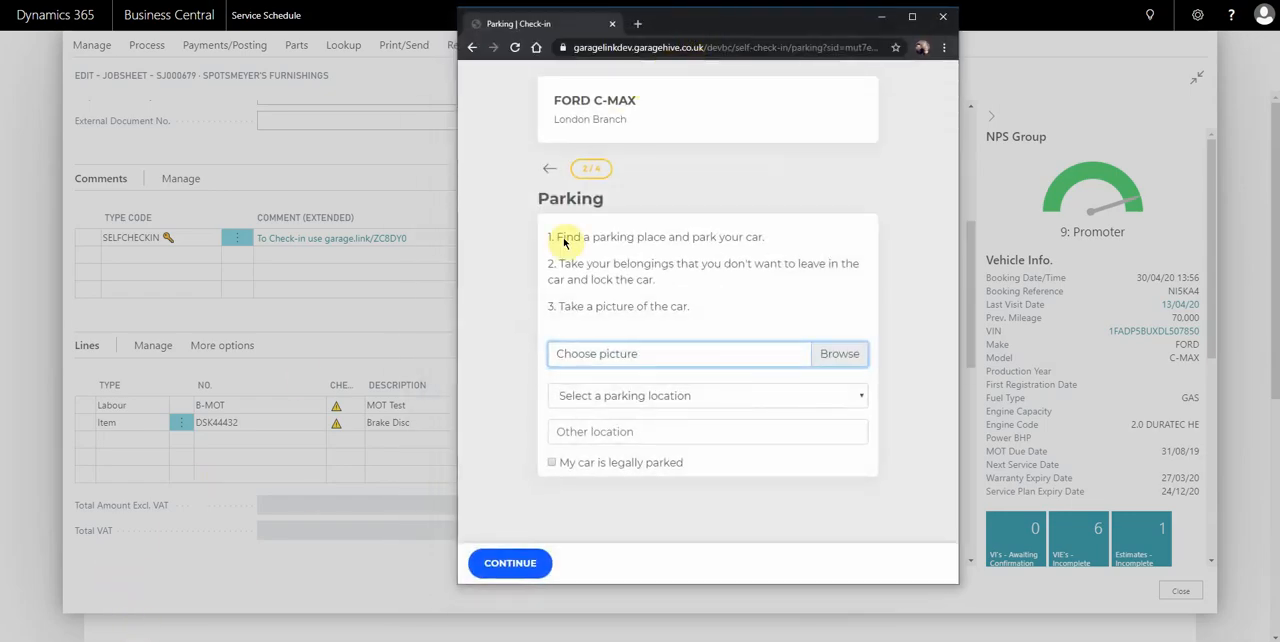
# Go back to the Welcome page of the self check-in site and reposition its browser window over the jobsheet.
pyautogui.click(547, 166)
pyautogui.moveTo(714, 26); pyautogui.dragTo(588, 20)
pyautogui.moveTo(830, 206); pyautogui.dragTo(743, 201)
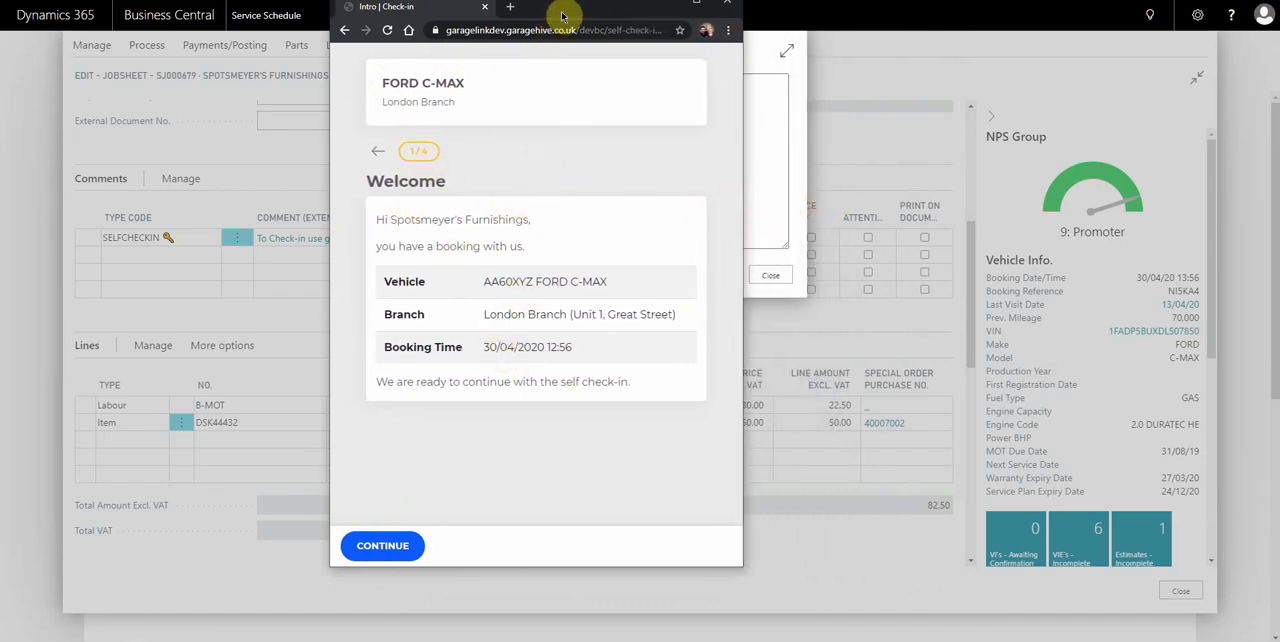
pyautogui.moveTo(562, 10); pyautogui.dragTo(628, 39)
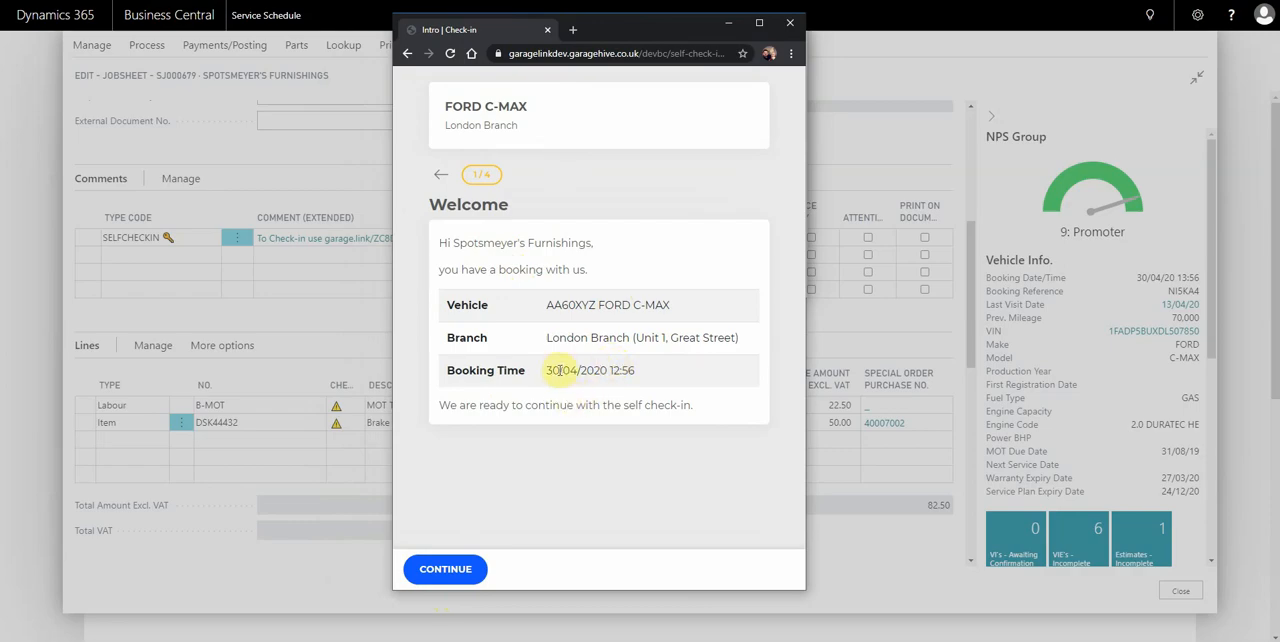
# Complete the Parking page with Car.jpg as the picture, Front as the location and the car confirmed as legally parked.
pyautogui.click(440, 566)
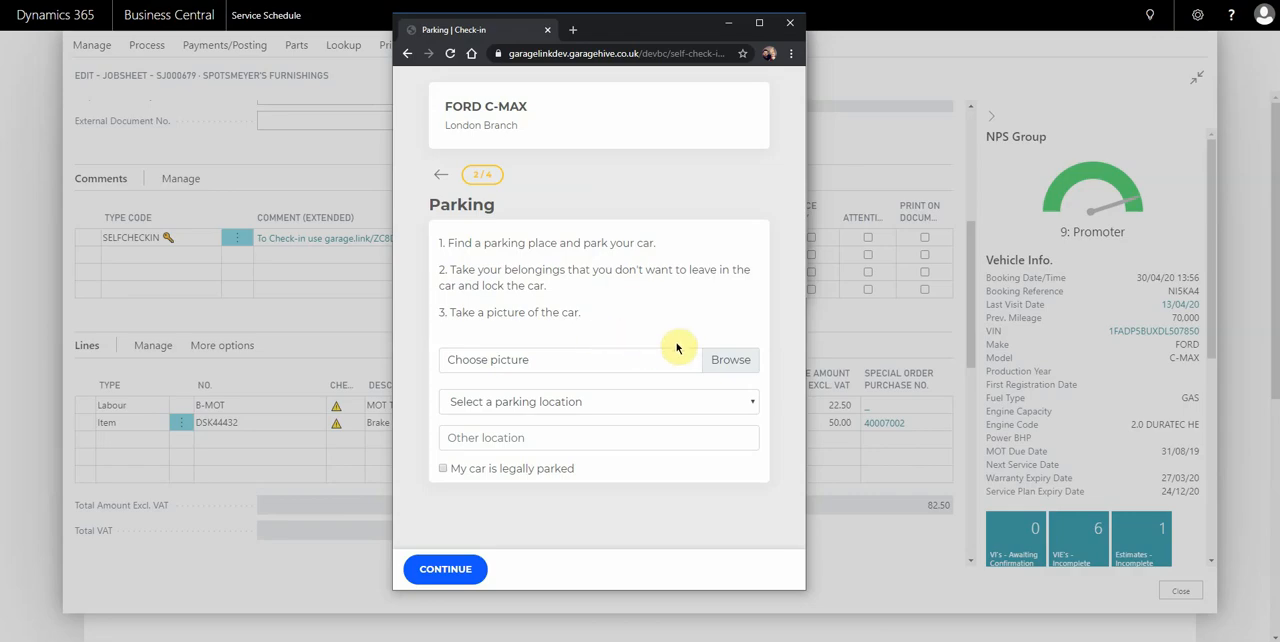
pyautogui.click(738, 360)
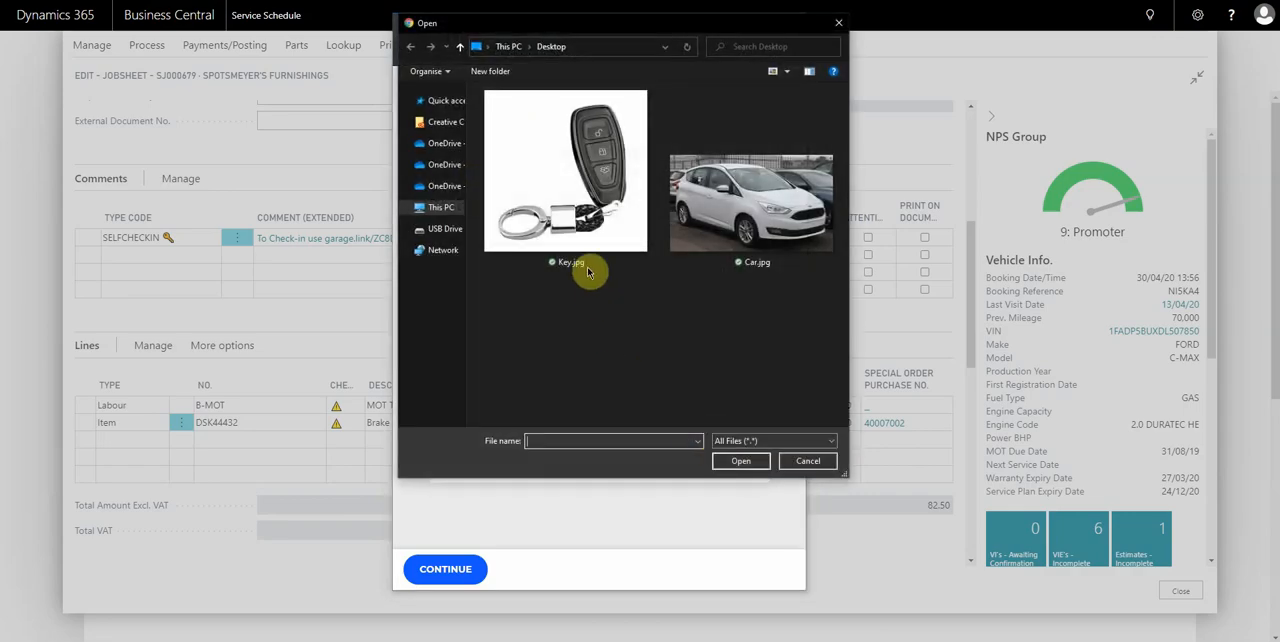
pyautogui.doubleClick(735, 218)
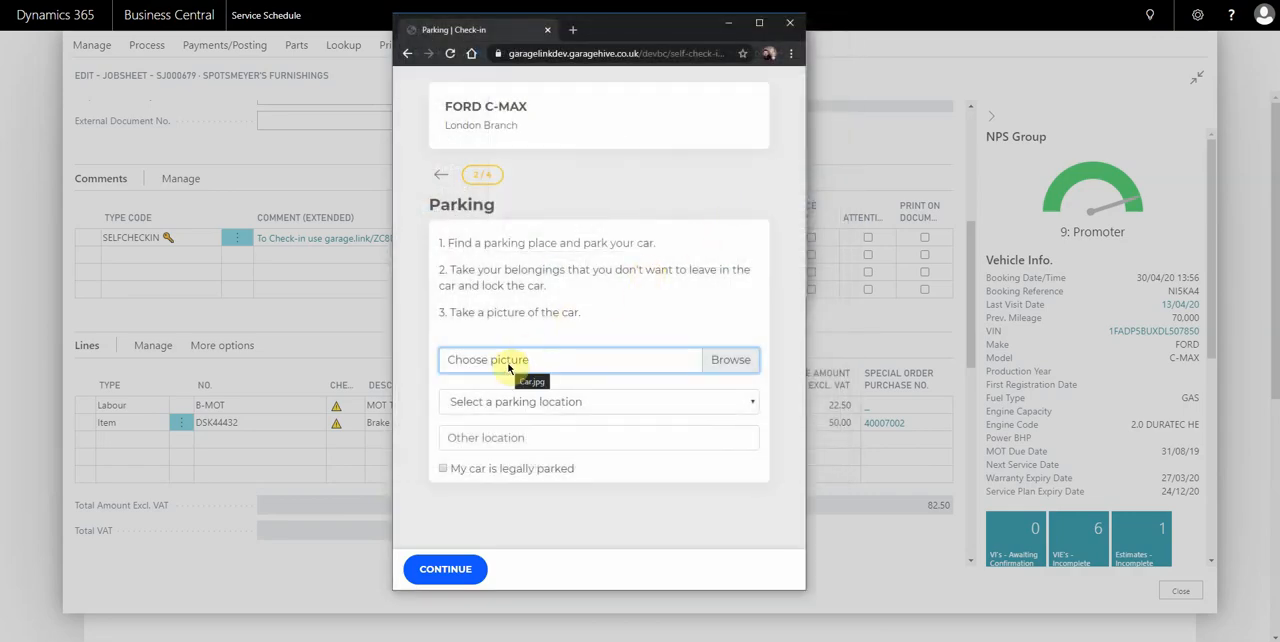
pyautogui.click(517, 404)
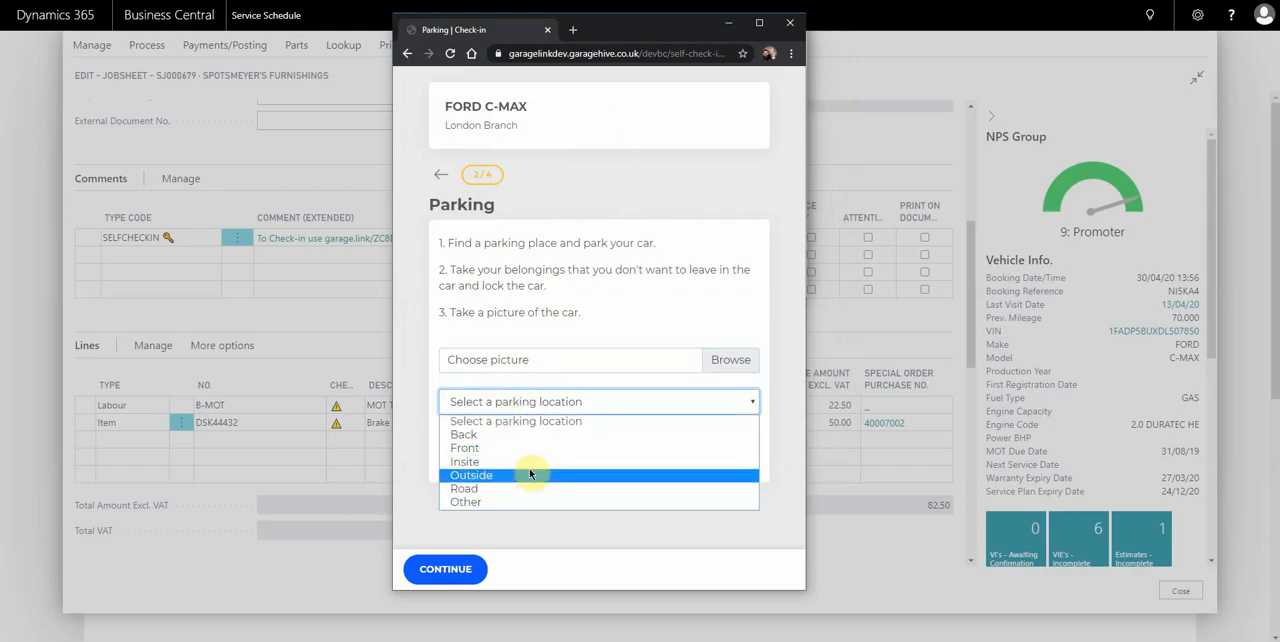
pyautogui.click(515, 449)
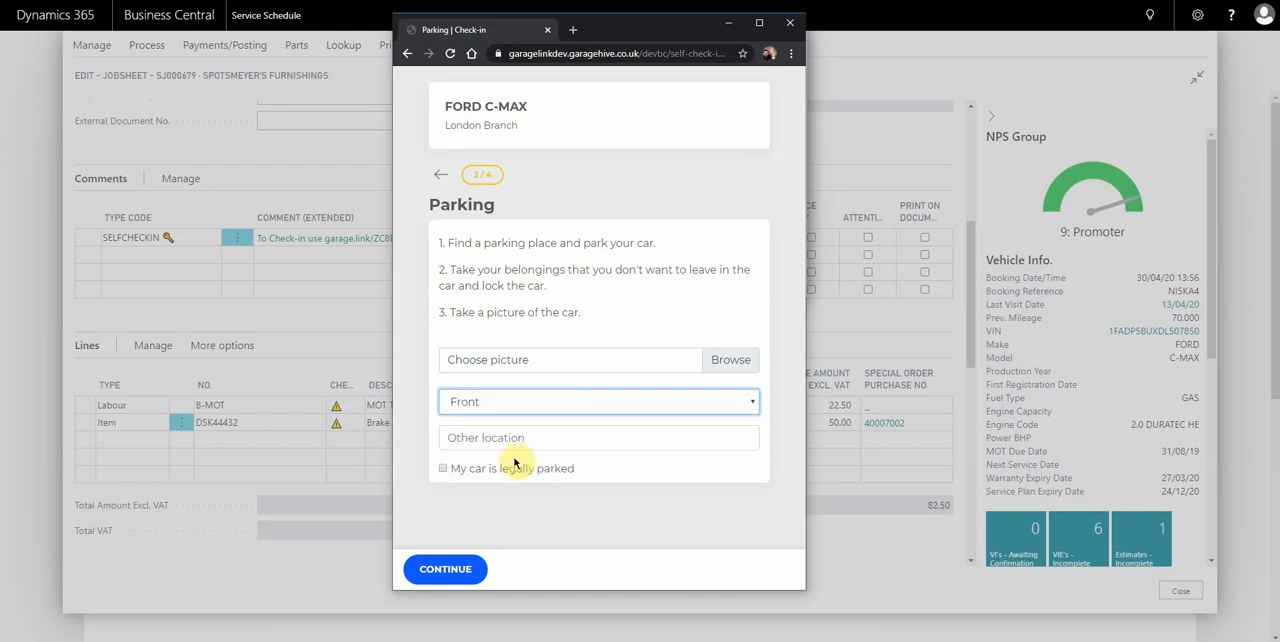
pyautogui.click(443, 470)
pyautogui.click(445, 565)
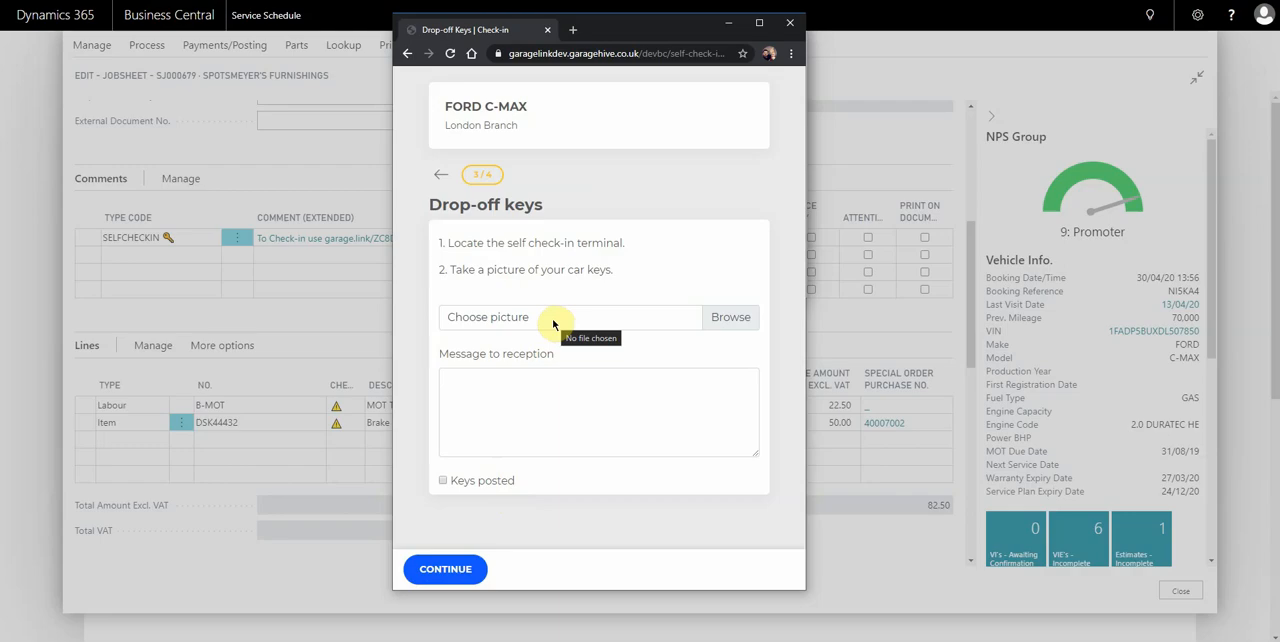
# Attach Key.jpg as the car keys picture and enter "This is a test message" as the message to reception.
pyautogui.click(722, 322)
pyautogui.click(543, 165)
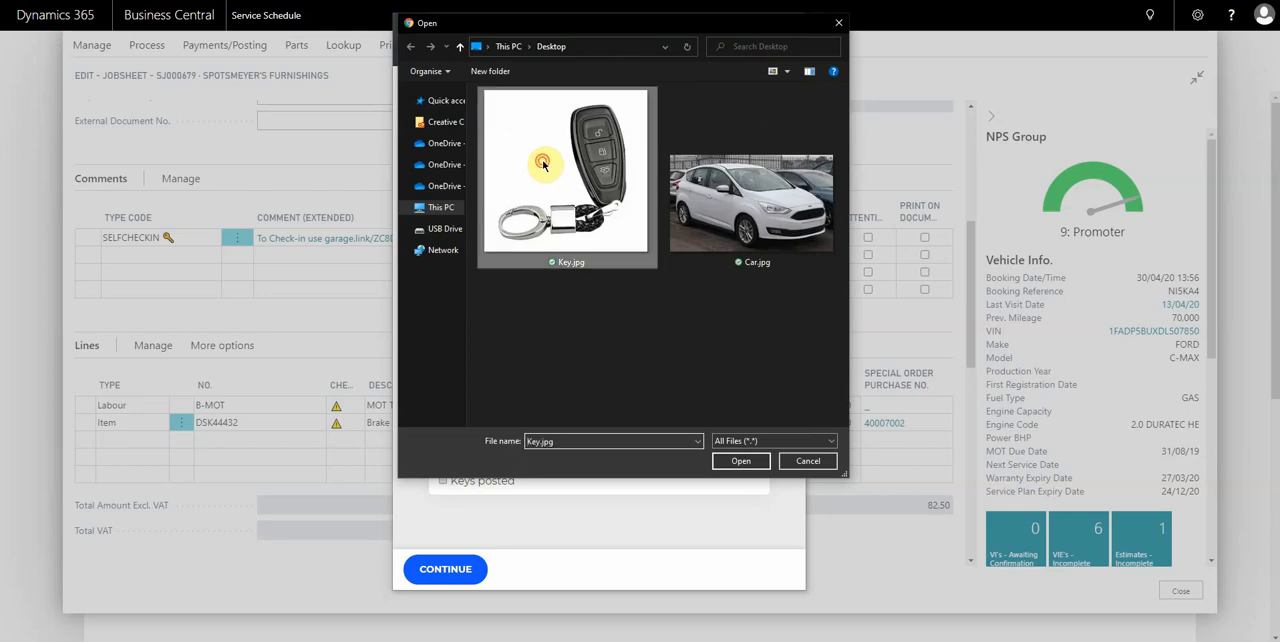
pyautogui.doubleClick(543, 165)
pyautogui.click(528, 400)
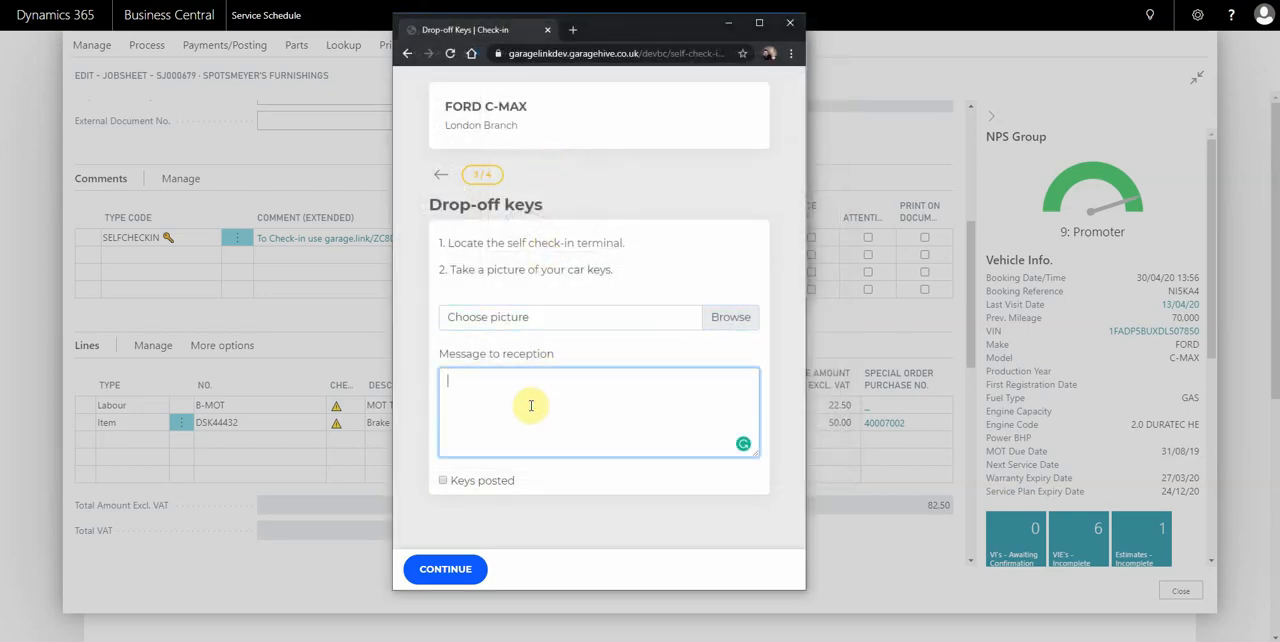
pyautogui.write('This is a test message')
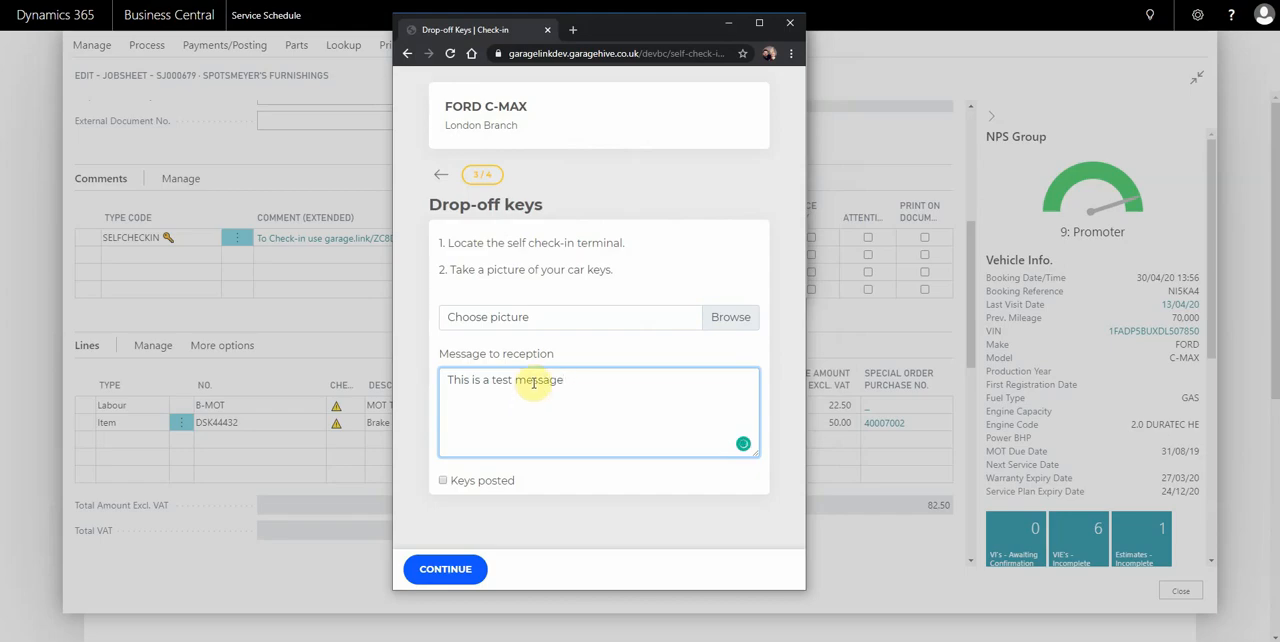
# Confirm on the Drop-off keys page that the keys are posted and continue to the Contact Information page.
pyautogui.click(442, 482)
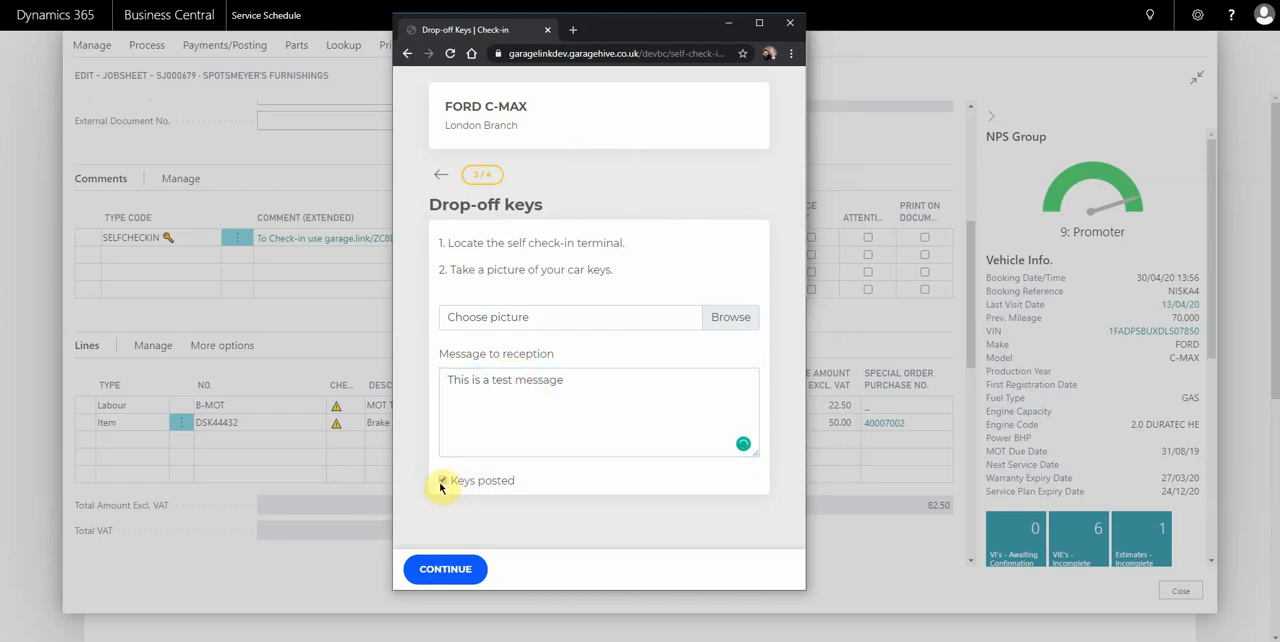
pyautogui.click(448, 570)
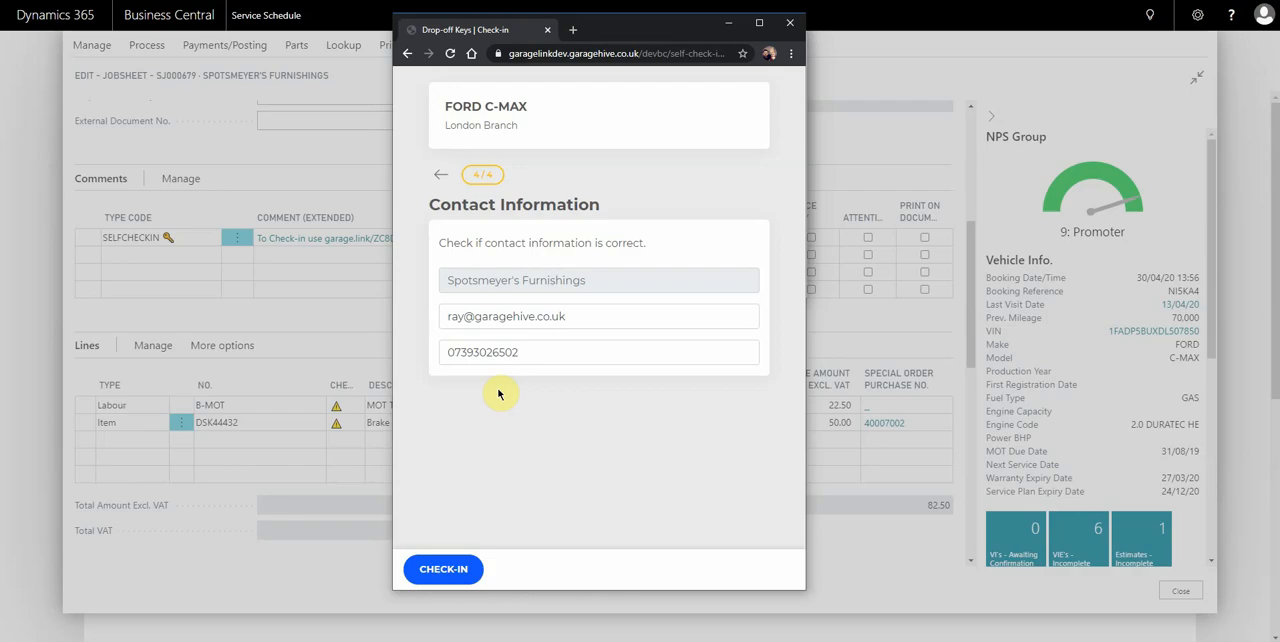
# Replace the contact's phone number on the Contact Information page and submit the check-in.
pyautogui.click(557, 351)
pyautogui.hotkey('ctrl', 'a')
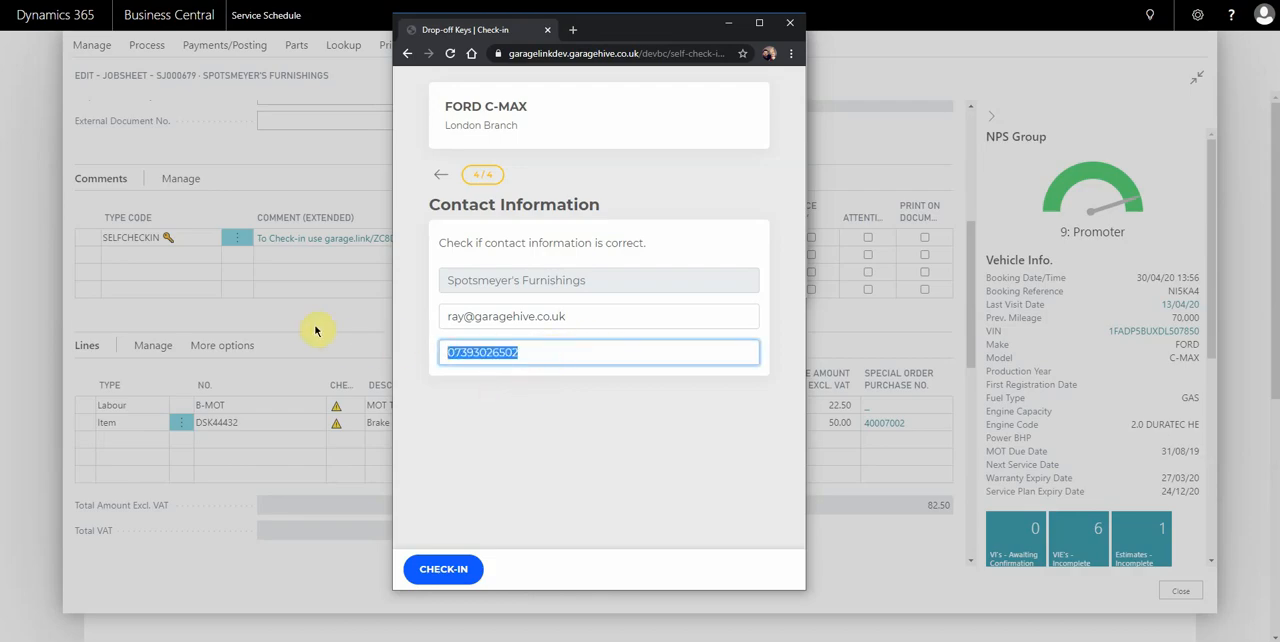
pyautogui.press('Tab')
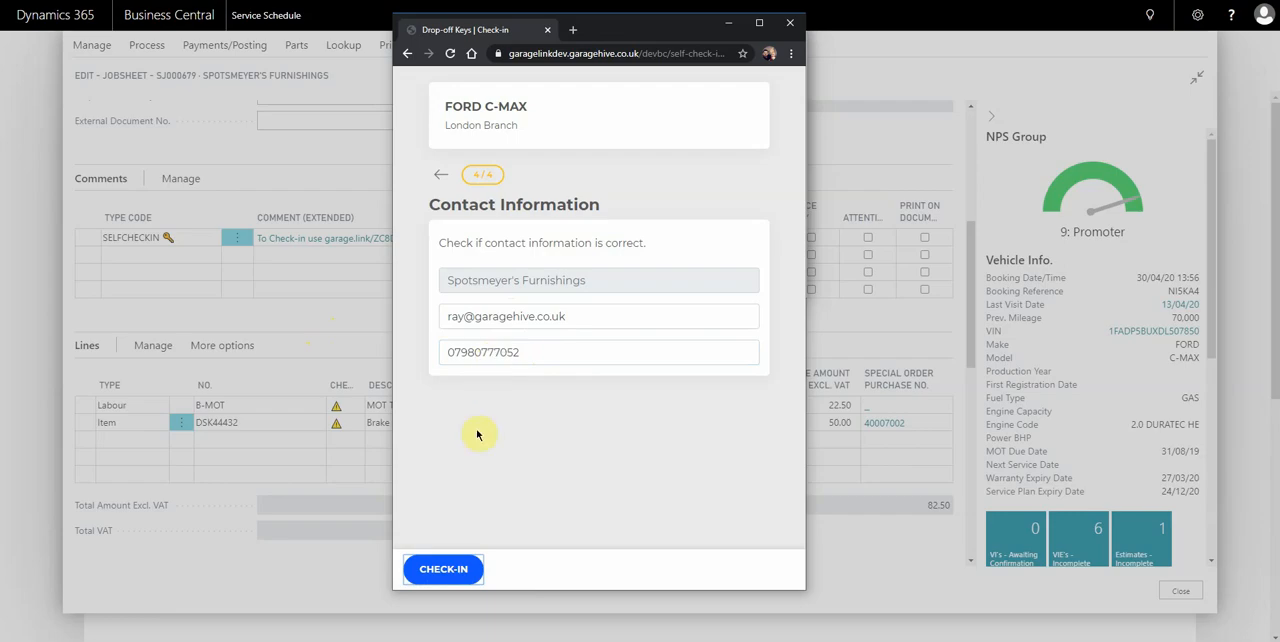
pyautogui.click(443, 570)
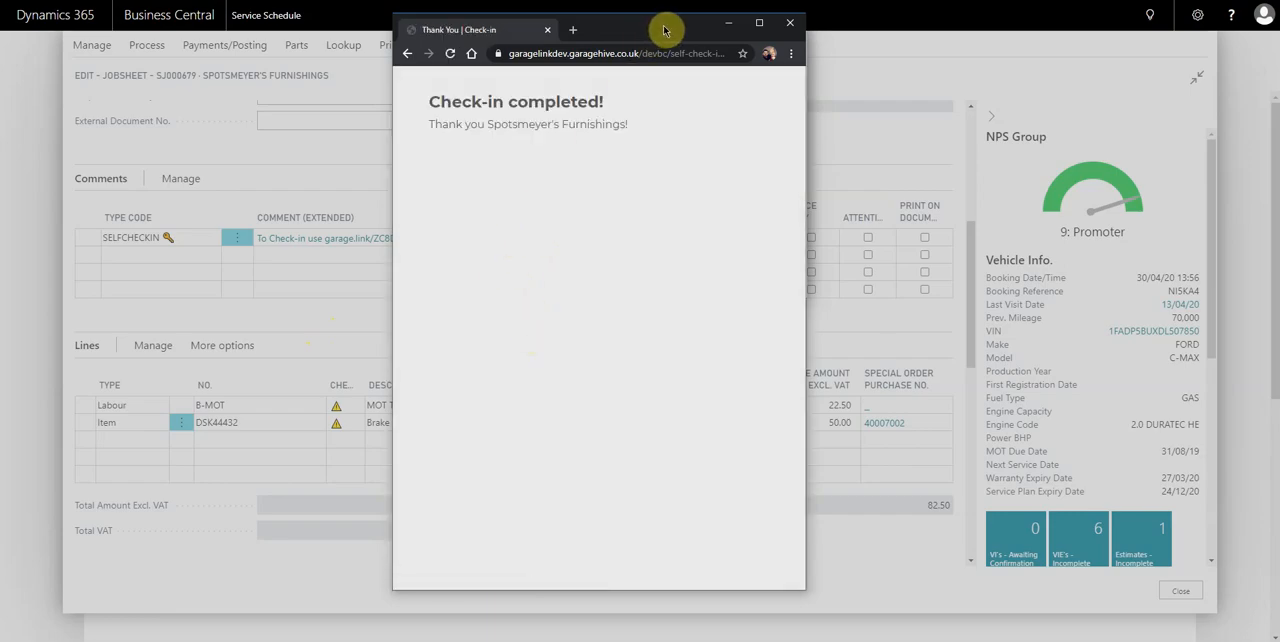
# Minimise the check-in browser window and close the comment, the jobsheet and the Service Schedule to return to the home page.
pyautogui.moveTo(665, 23); pyautogui.dragTo(646, 33)
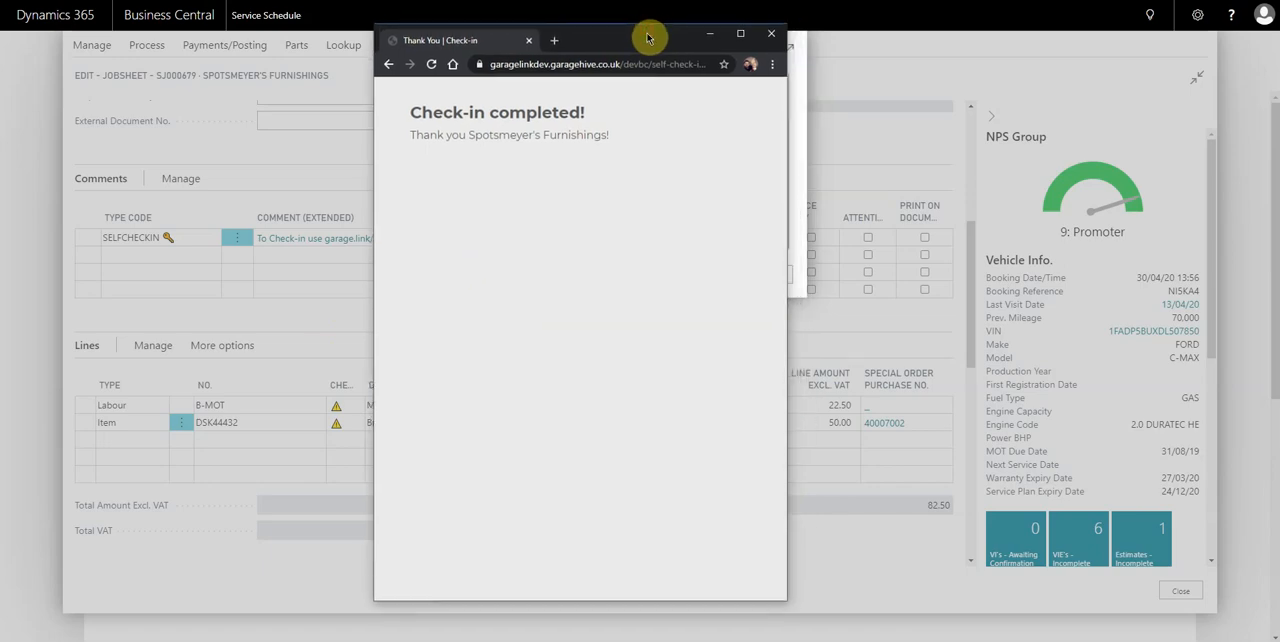
pyautogui.click(709, 34)
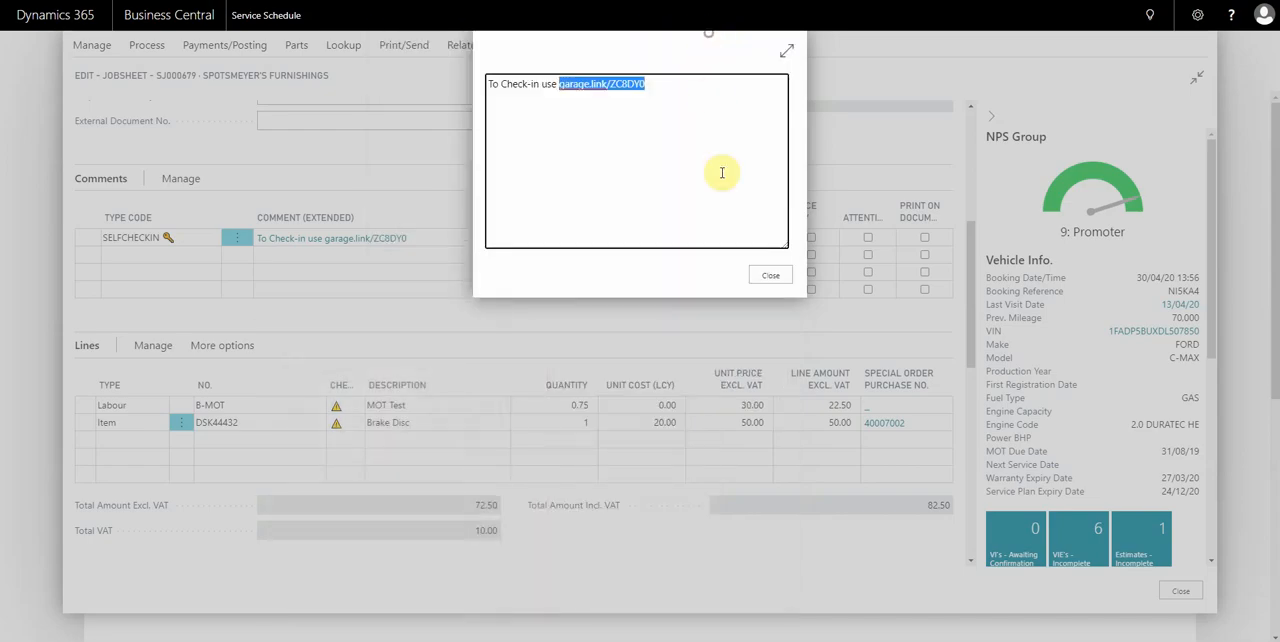
pyautogui.click(772, 275)
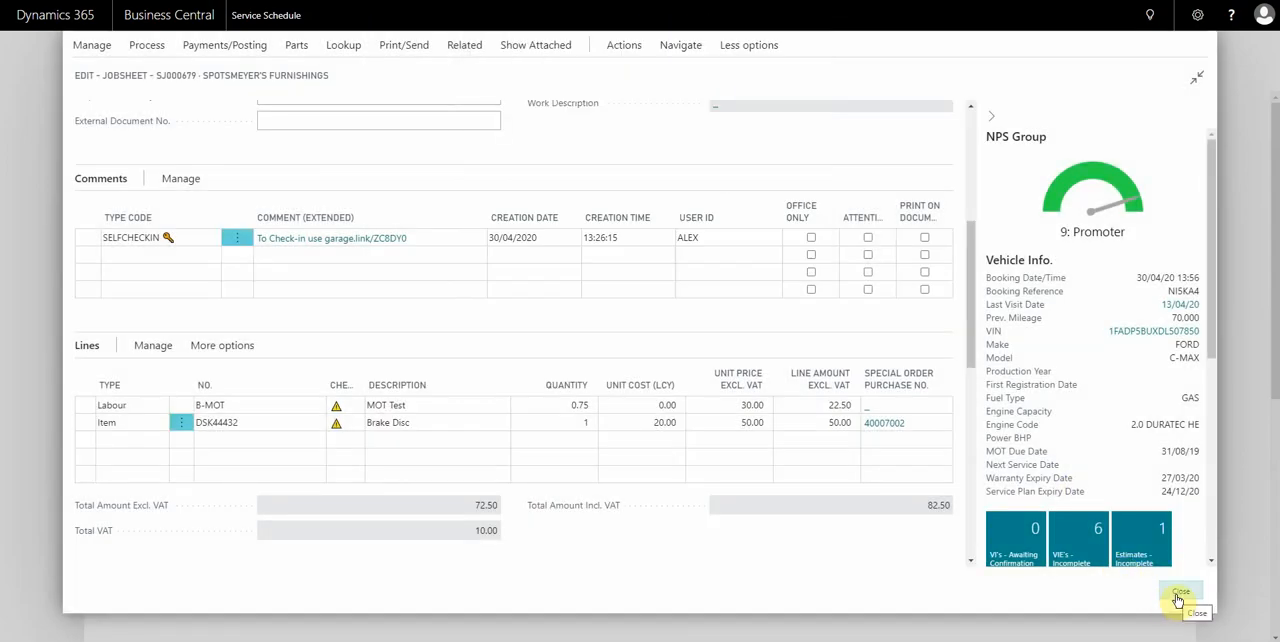
pyautogui.click(1179, 597)
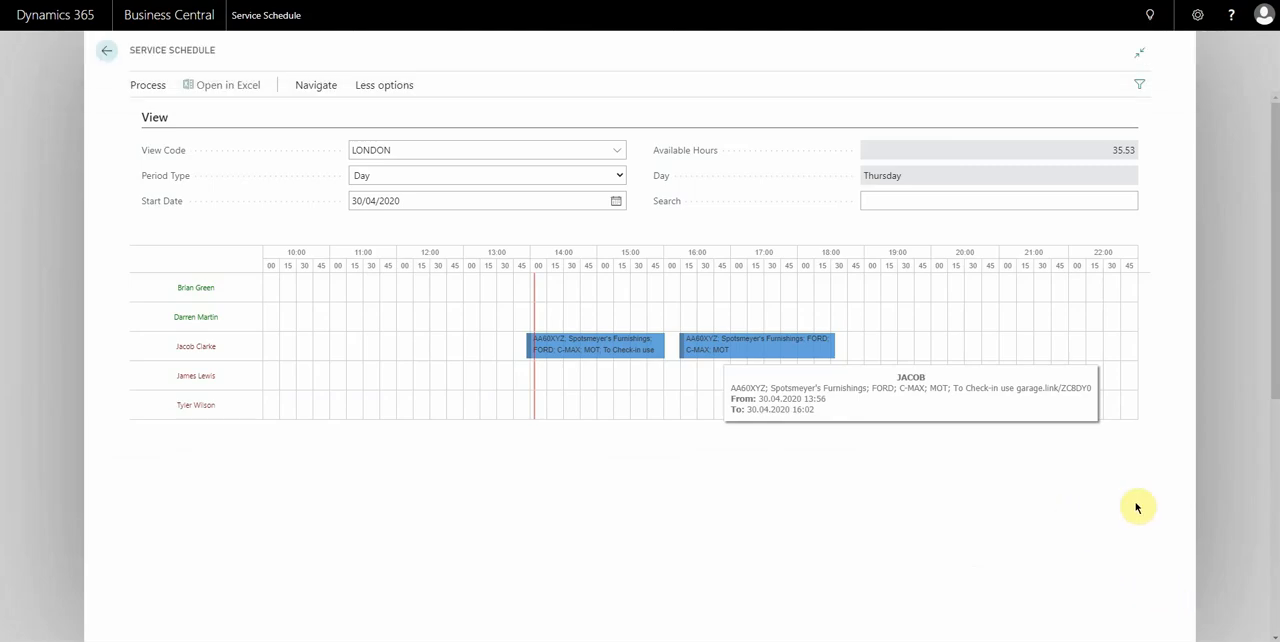
pyautogui.click(1220, 480)
# Open the Self Check-ins to Review list from the home page and get the updated bookings.
pyautogui.scroll(-5, 964, 470)
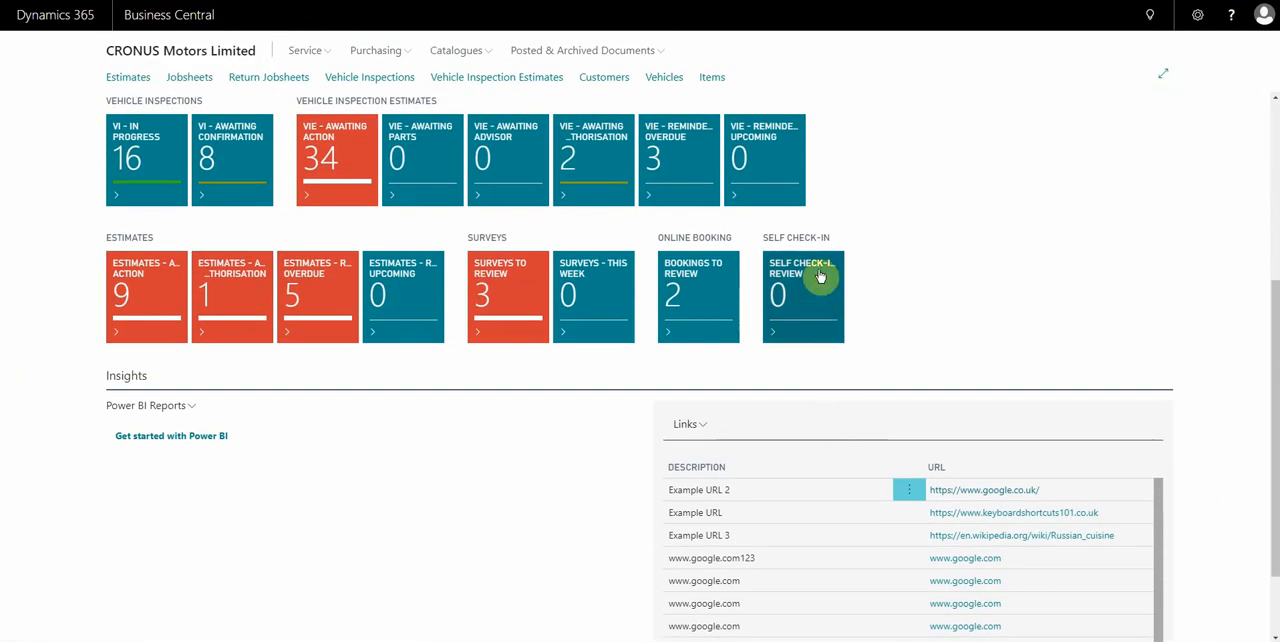
pyautogui.click(805, 272)
pyautogui.click(280, 124)
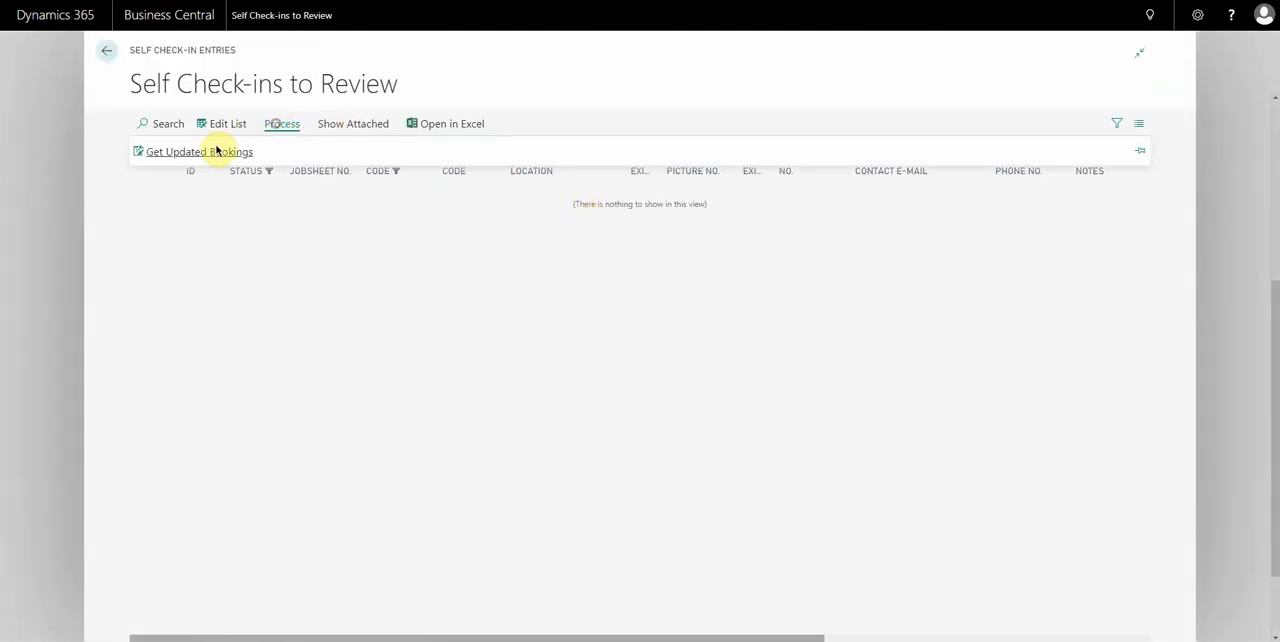
pyautogui.click(203, 154)
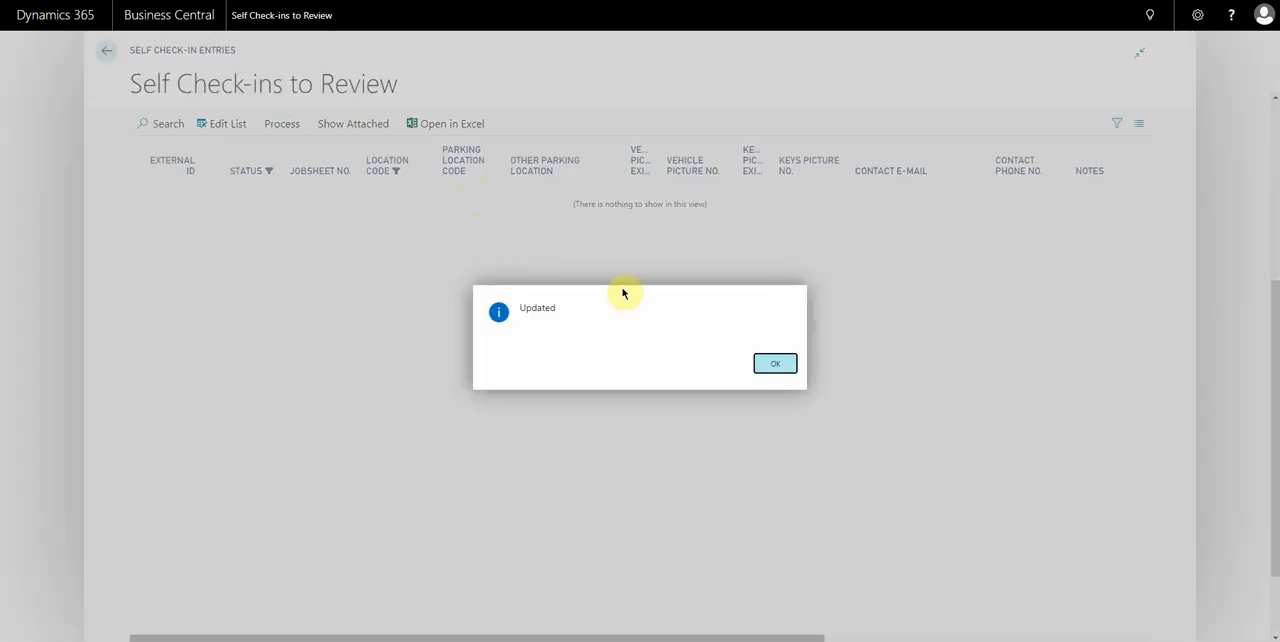
pyautogui.click(778, 364)
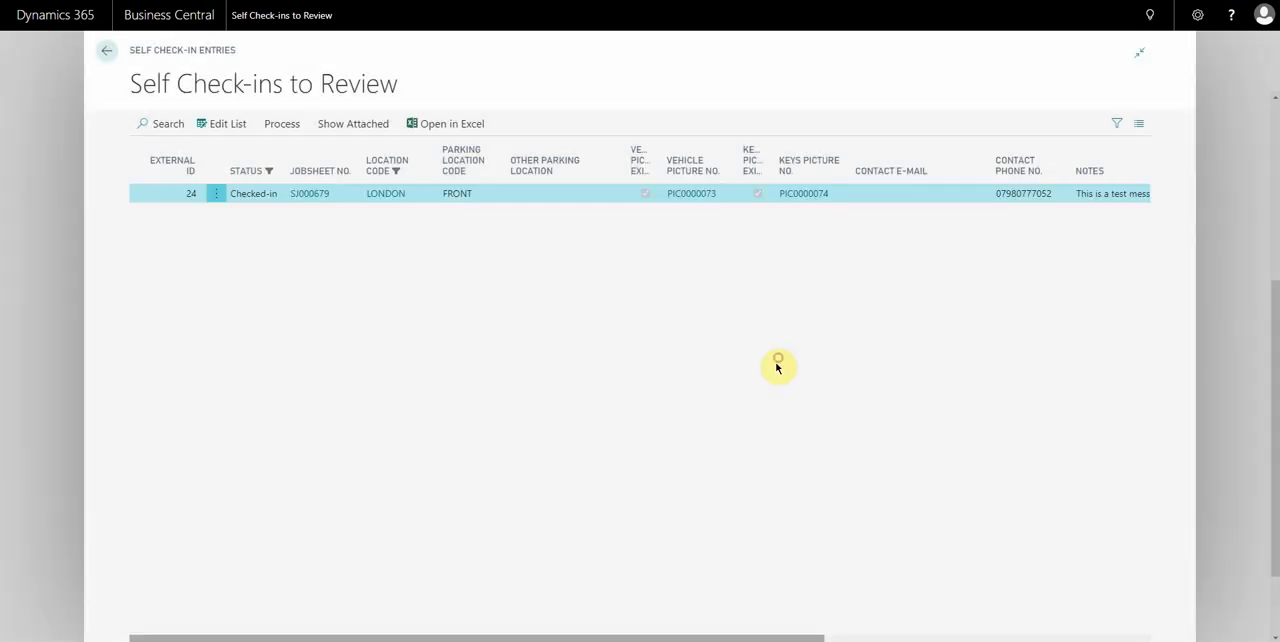
# Return to the home page, reopen Self Check-ins to Review and examine the new entry's parking location, pictures, contact details and notes.
pyautogui.click(32, 278)
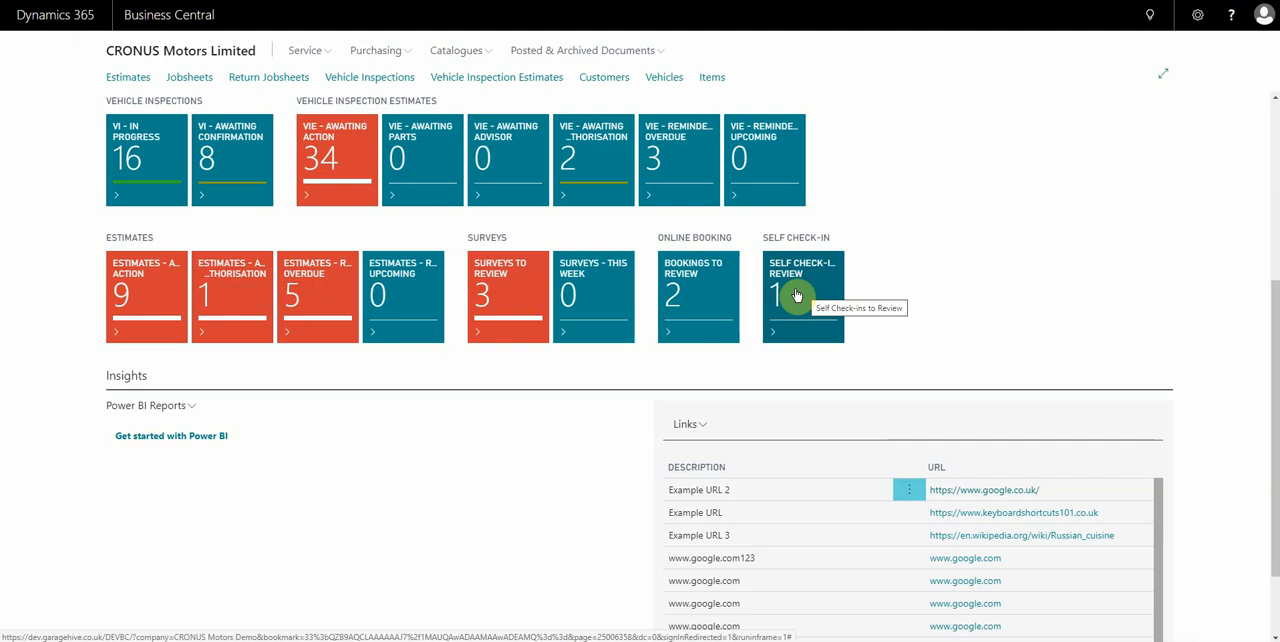
pyautogui.click(797, 296)
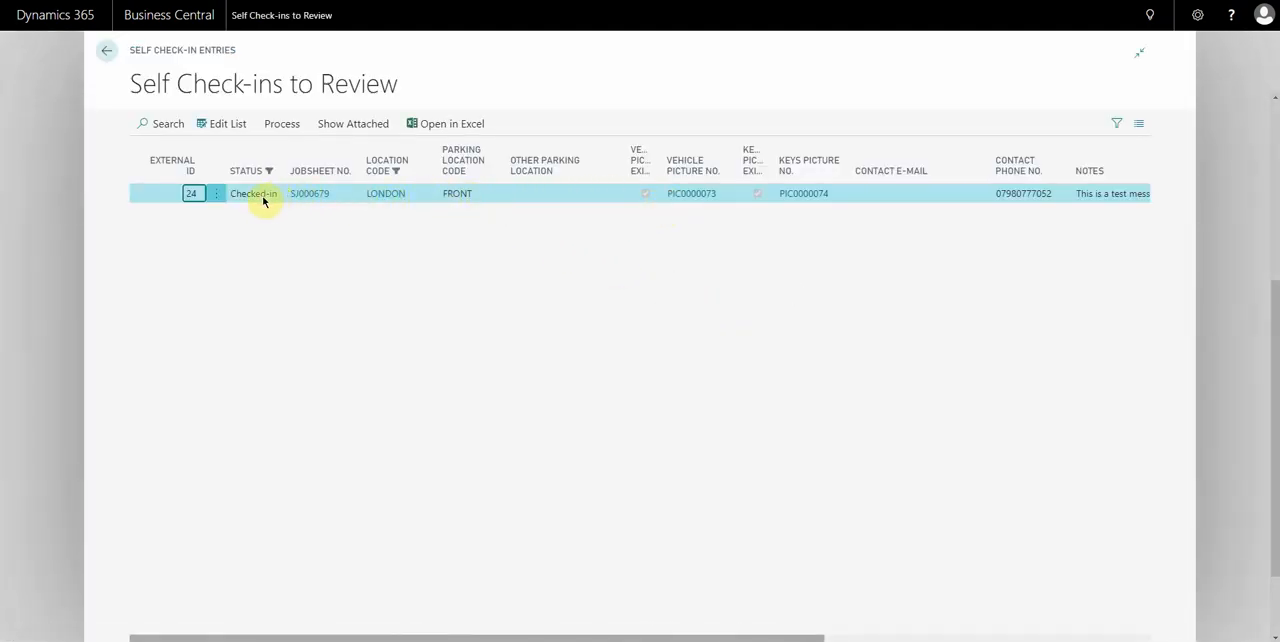
pyautogui.click(460, 197)
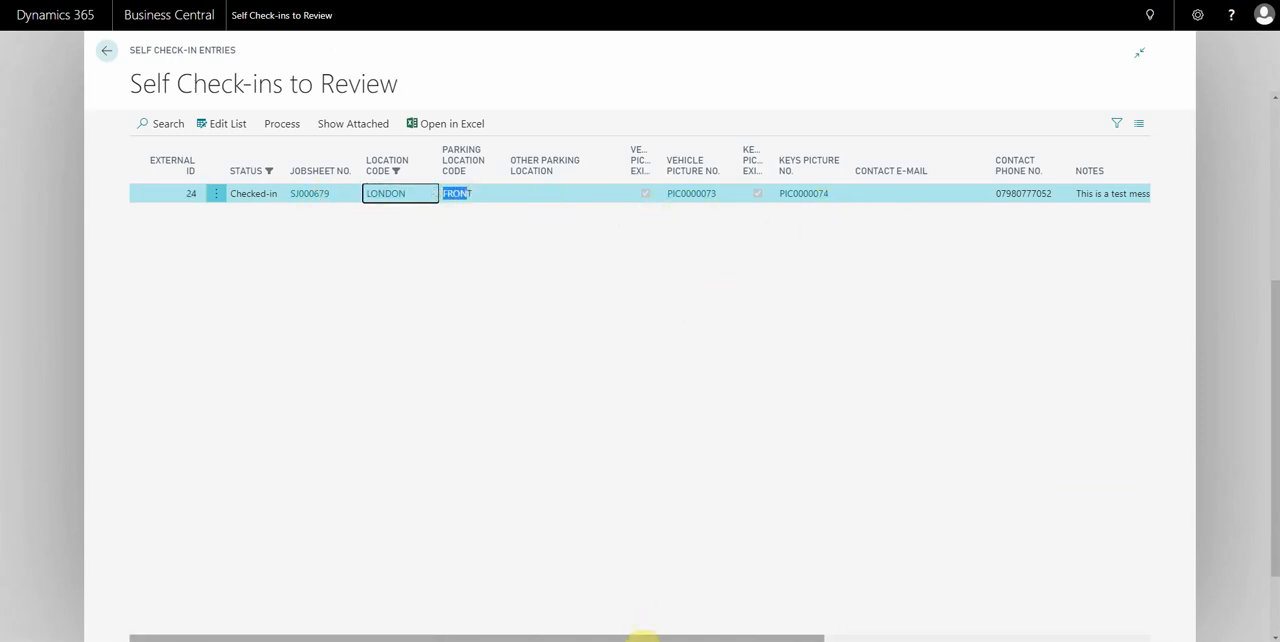
pyautogui.moveTo(643, 636); pyautogui.dragTo(876, 636)
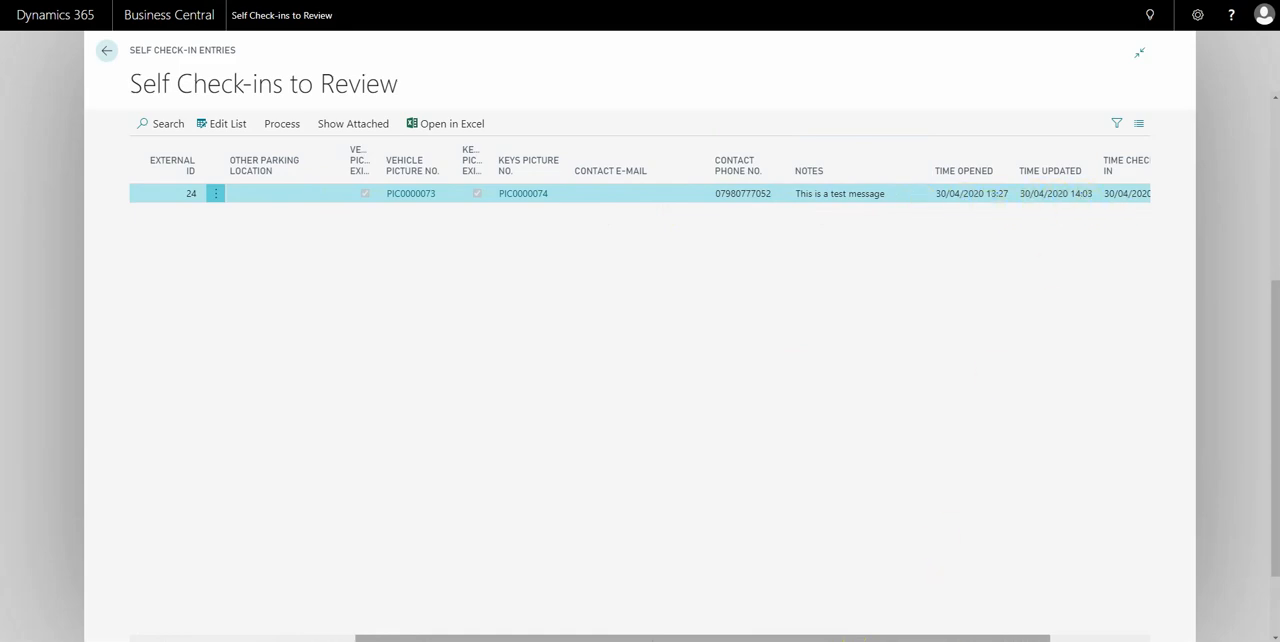
pyautogui.moveTo(980, 634); pyautogui.dragTo(522, 621)
# Open the jobsheet linked to the check-in entry in edit mode and check its Vehicle on Site and parking location fields.
pyautogui.click(309, 194)
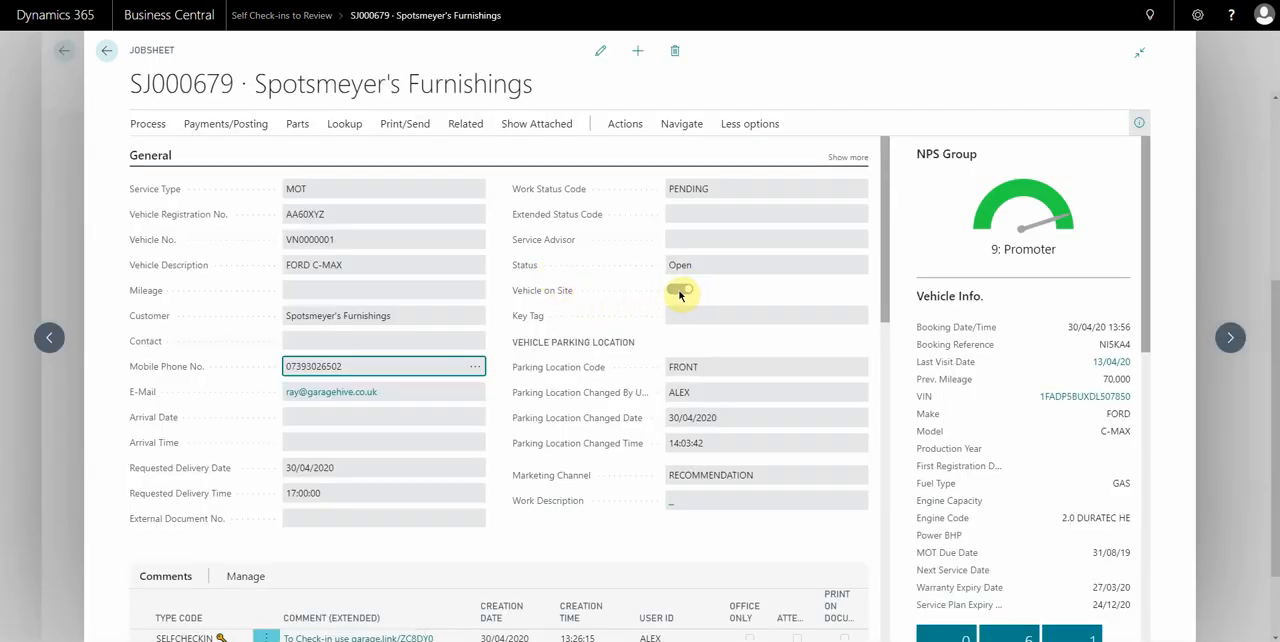
pyautogui.click(600, 52)
pyautogui.click(677, 318)
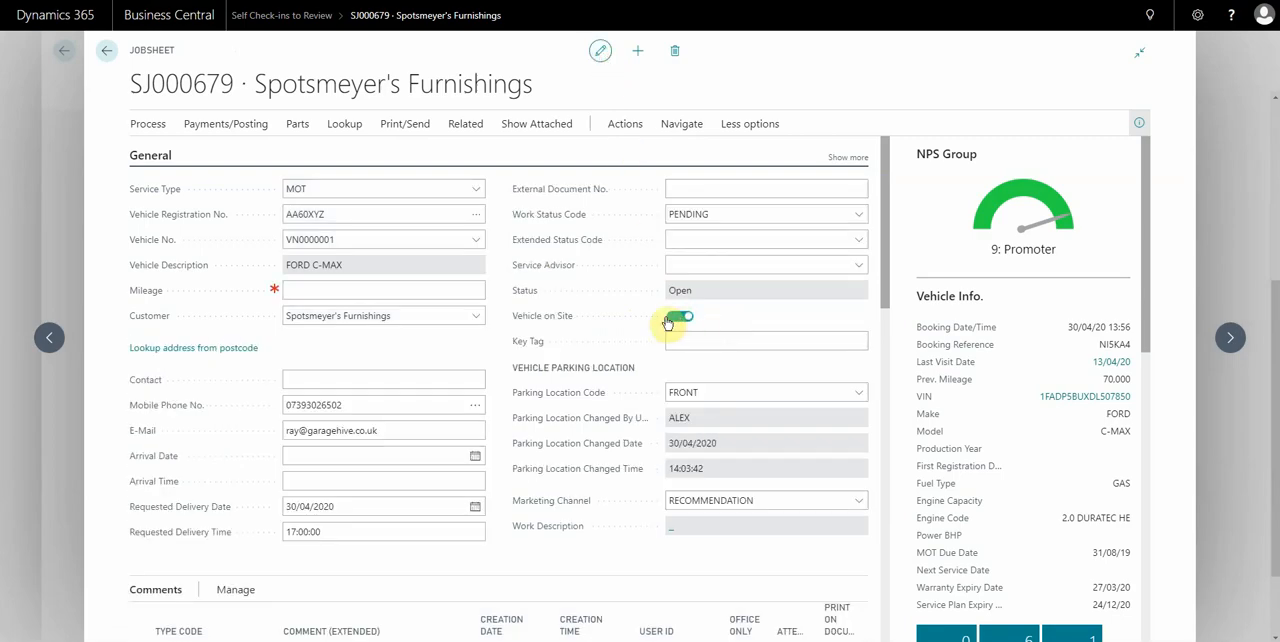
# Review the jobsheet's SELFCHECKIN comments, show the Self Check-in Keys Picture under Vehicle Pictures, and close the jobsheet.
pyautogui.scroll(-3, 640, 280)
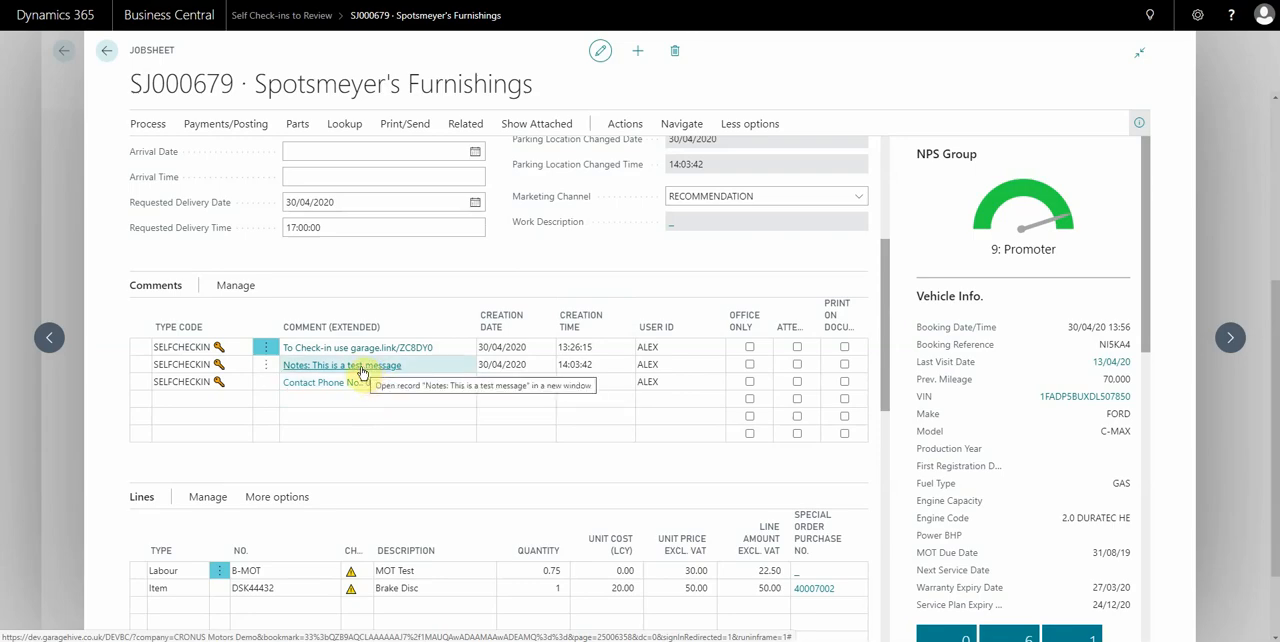
pyautogui.scroll(-10, 1023, 430)
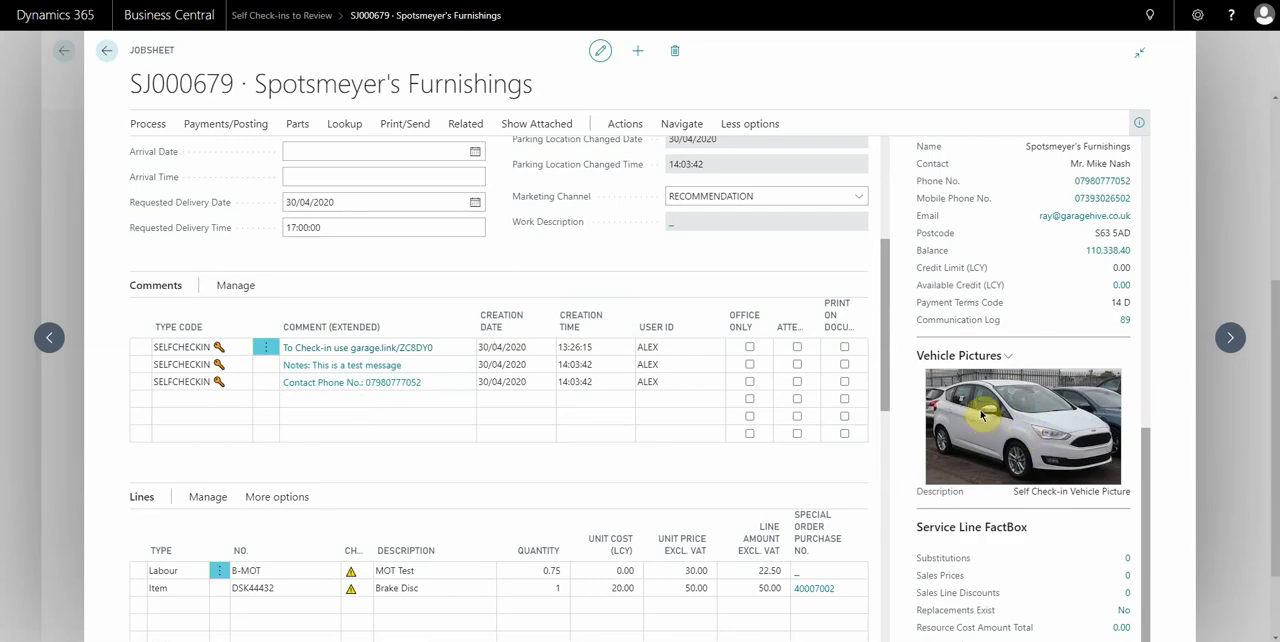
pyautogui.click(980, 355)
pyautogui.click(968, 388)
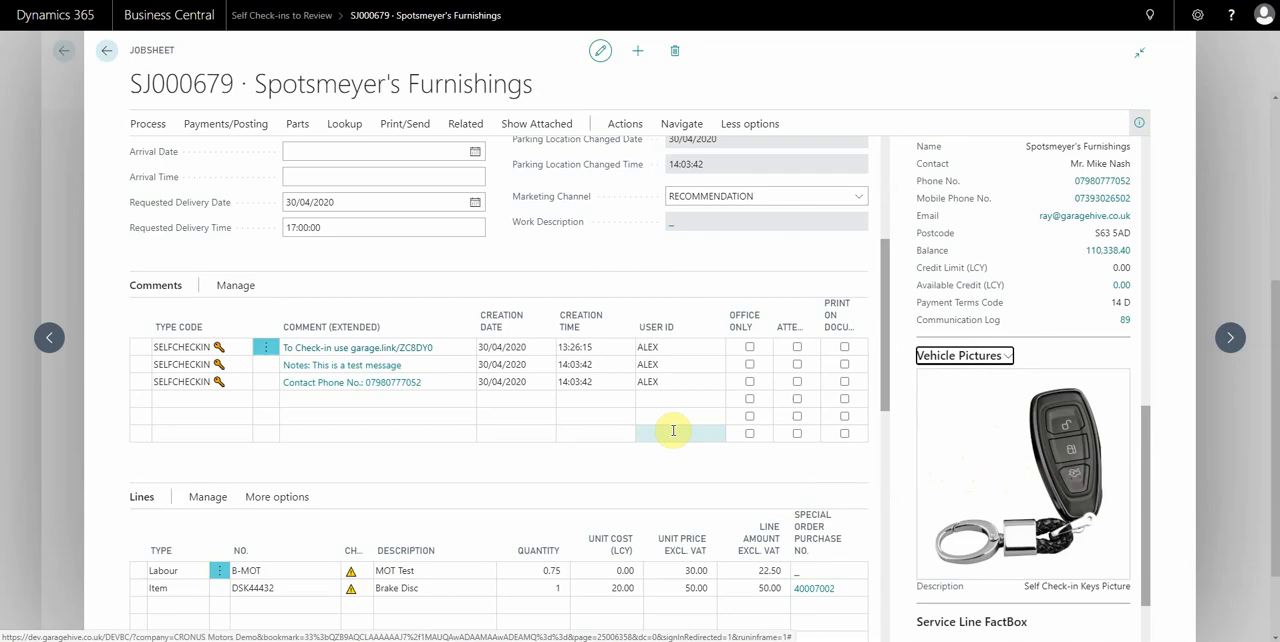
pyautogui.click(51, 226)
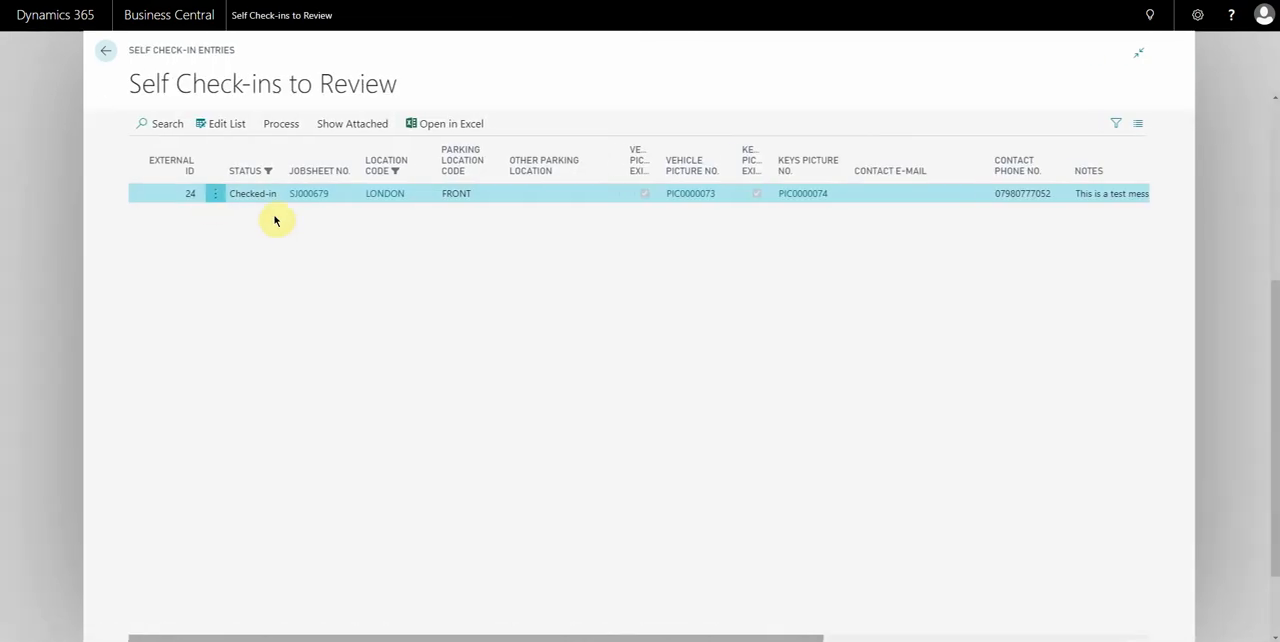
# Mark the check-in entry as reviewed in the editable list and return to the home page.
pyautogui.click(217, 124)
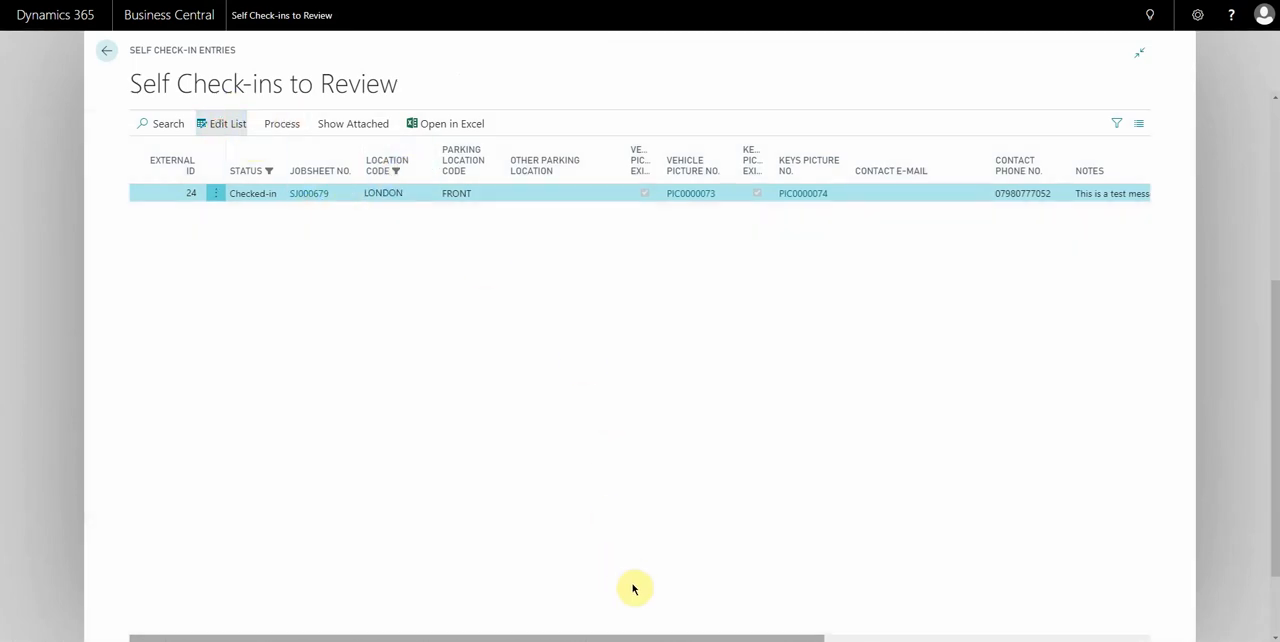
pyautogui.hscroll(5, 650, 637)
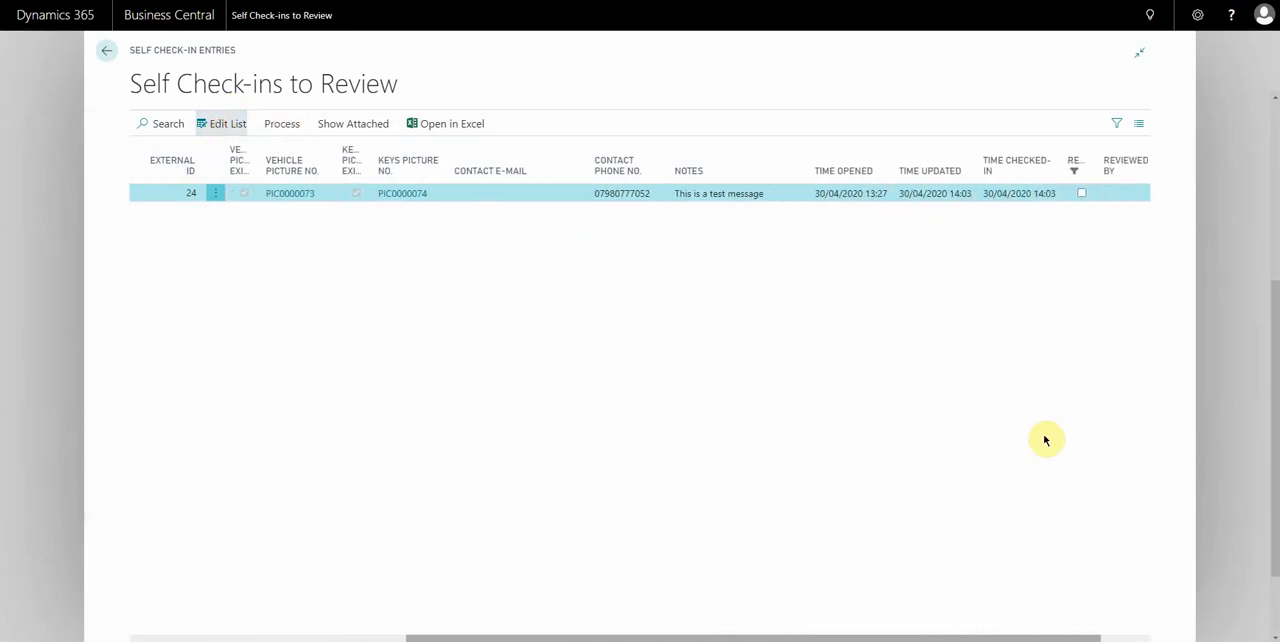
pyautogui.click(1088, 193)
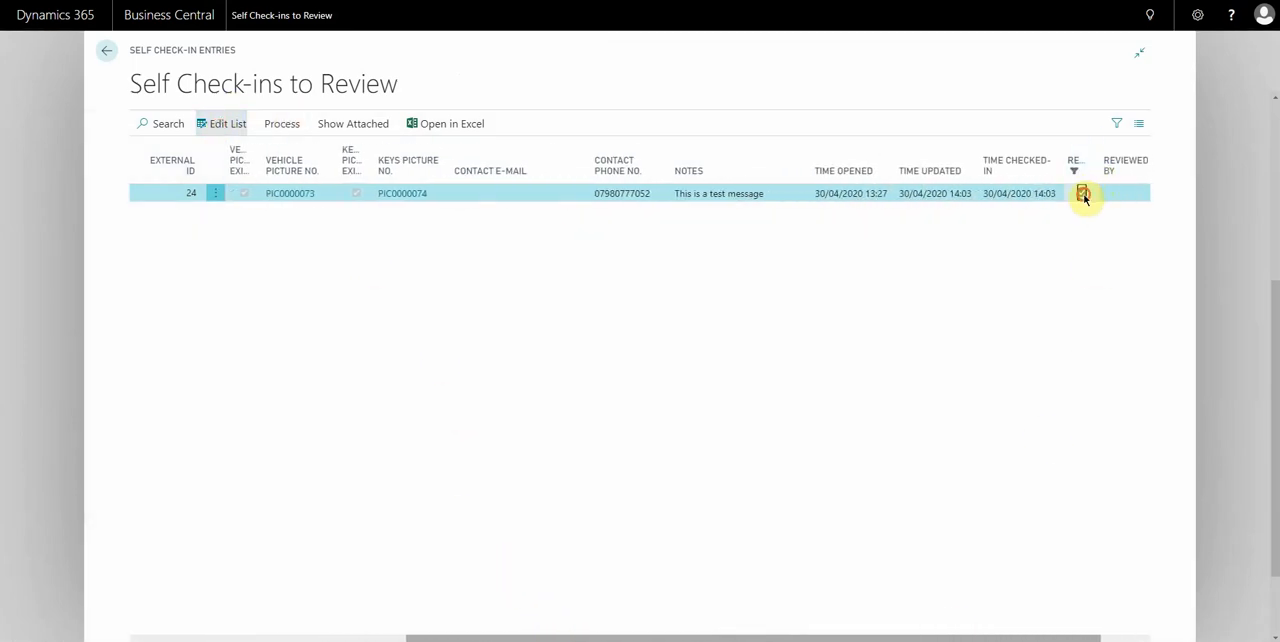
pyautogui.click(1232, 225)
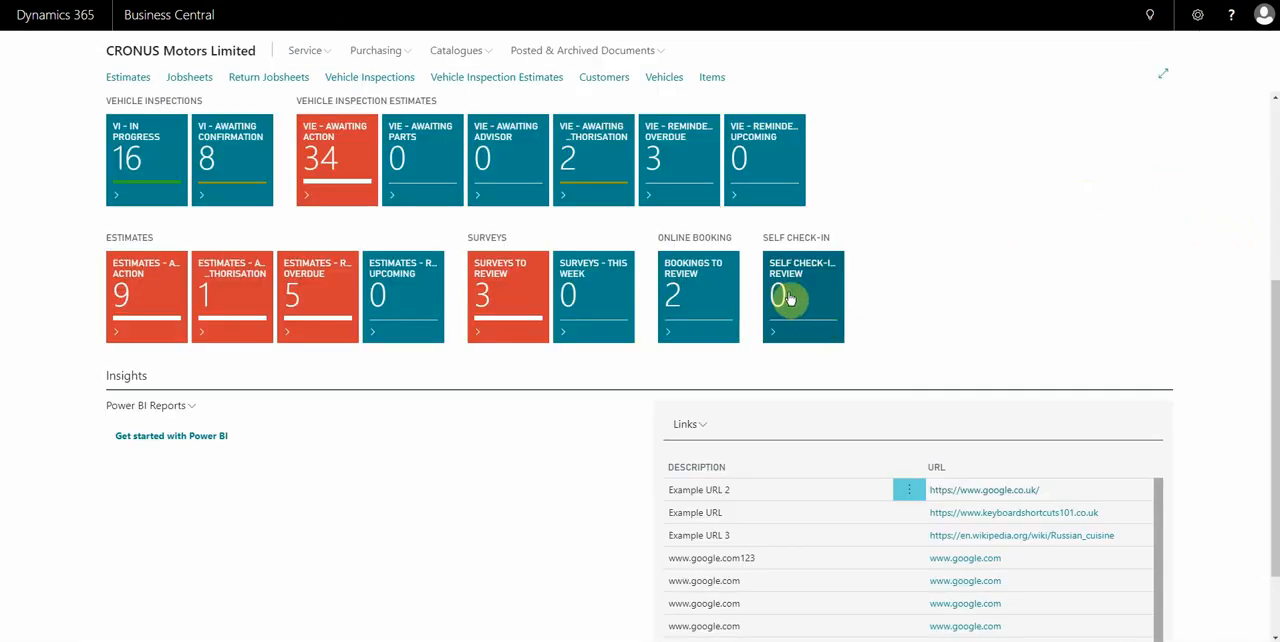